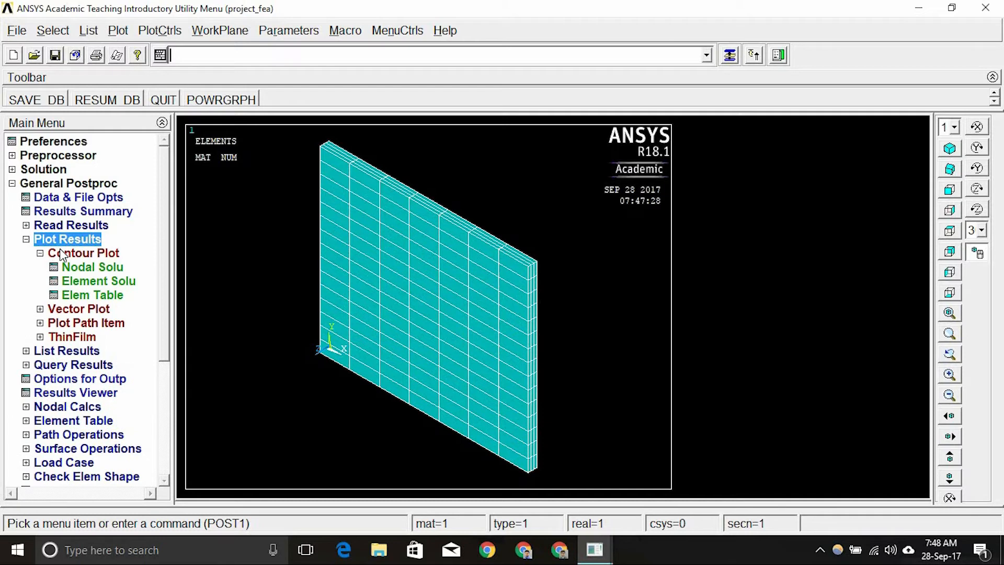
Step: Plot the nodal temperature from the DOF solution as a contour and examine the bands through the wall's thickness
{"action": "left_click", "coordinate": [60, 250]}
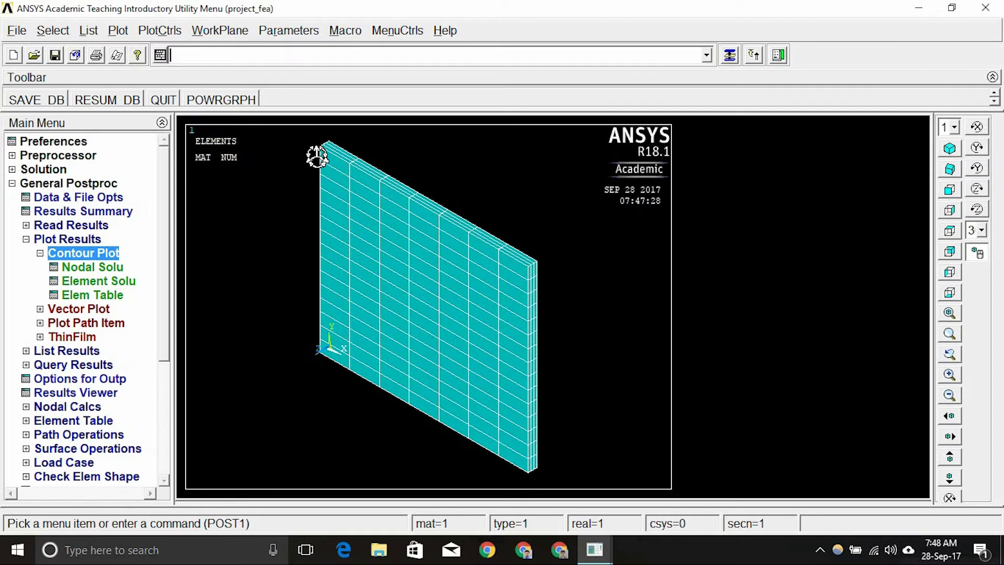
{"action": "left_click", "coordinate": [108, 268]}
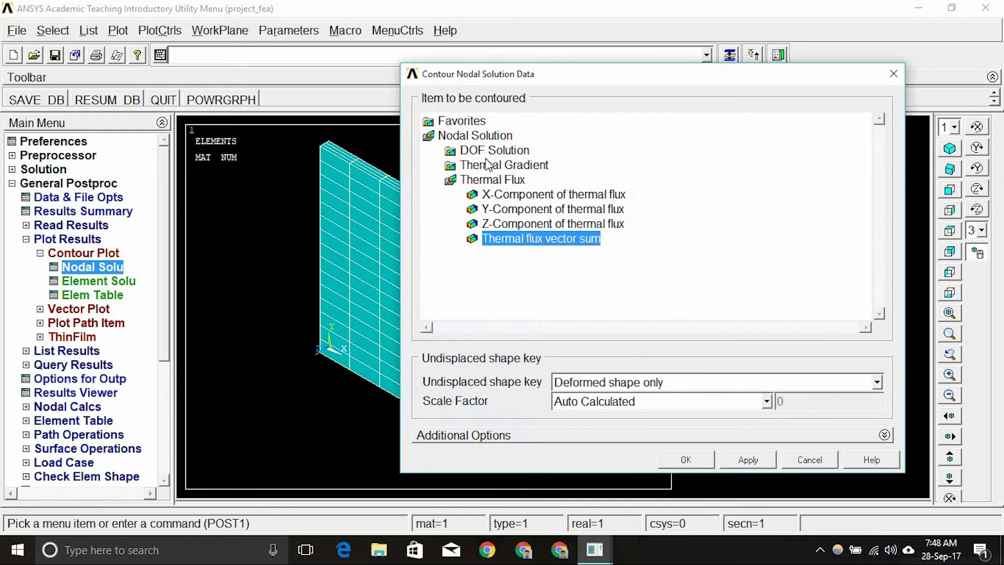
{"action": "left_click", "coordinate": [494, 152]}
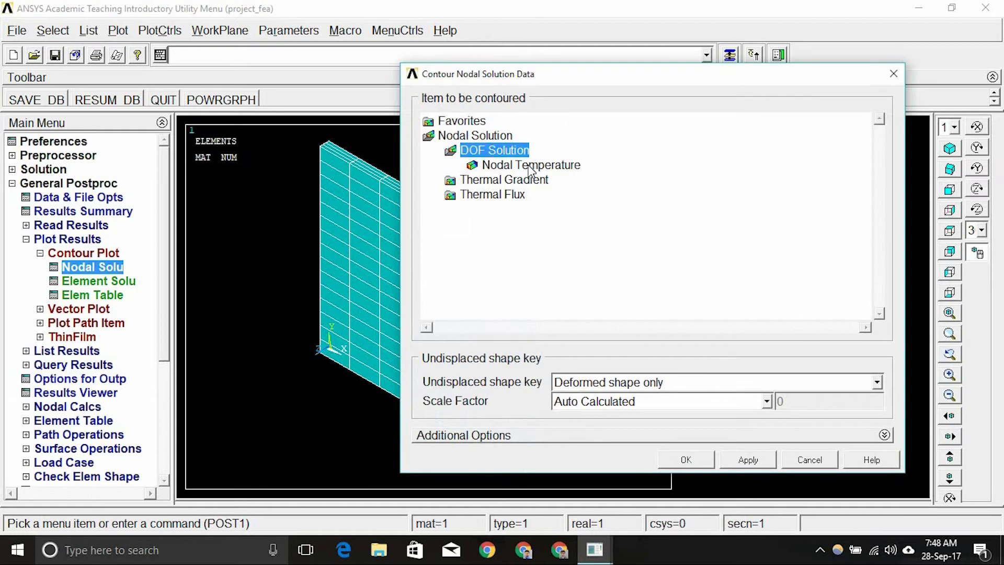
{"action": "left_click", "coordinate": [512, 168]}
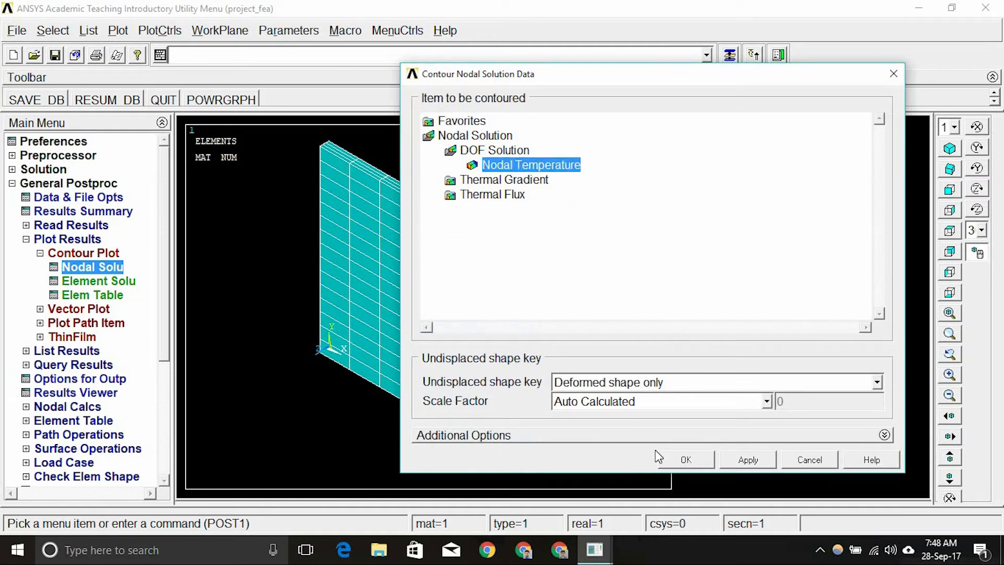
{"action": "left_click", "coordinate": [685, 460]}
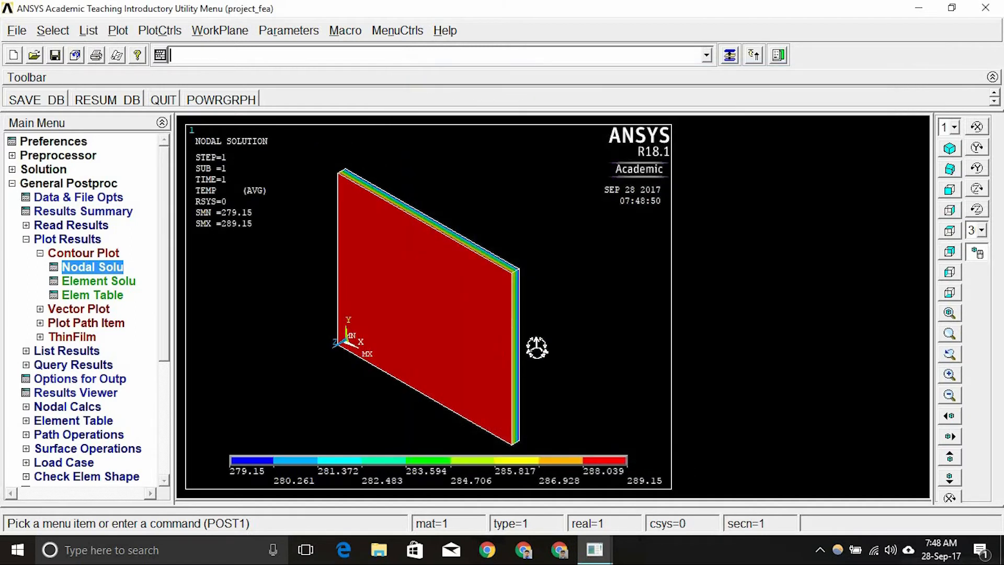
{"action": "scroll", "coordinate": [537, 347], "scroll_direction": "up", "scroll_amount": 5}
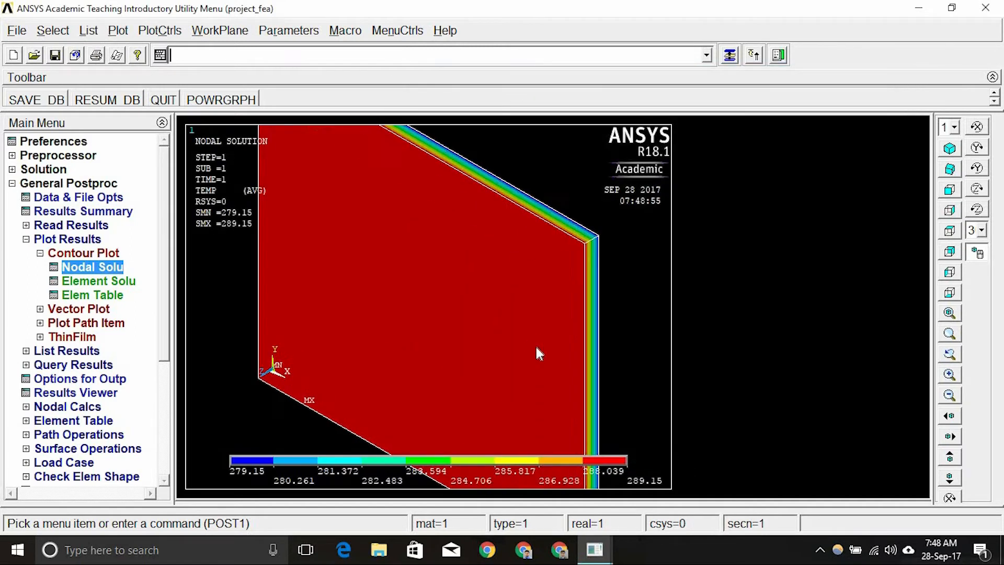
{"action": "left_click_drag", "start_coordinate": [561, 317], "coordinate": [442, 300]}
{"action": "scroll", "coordinate": [443, 304], "scroll_direction": "up", "scroll_amount": 5}
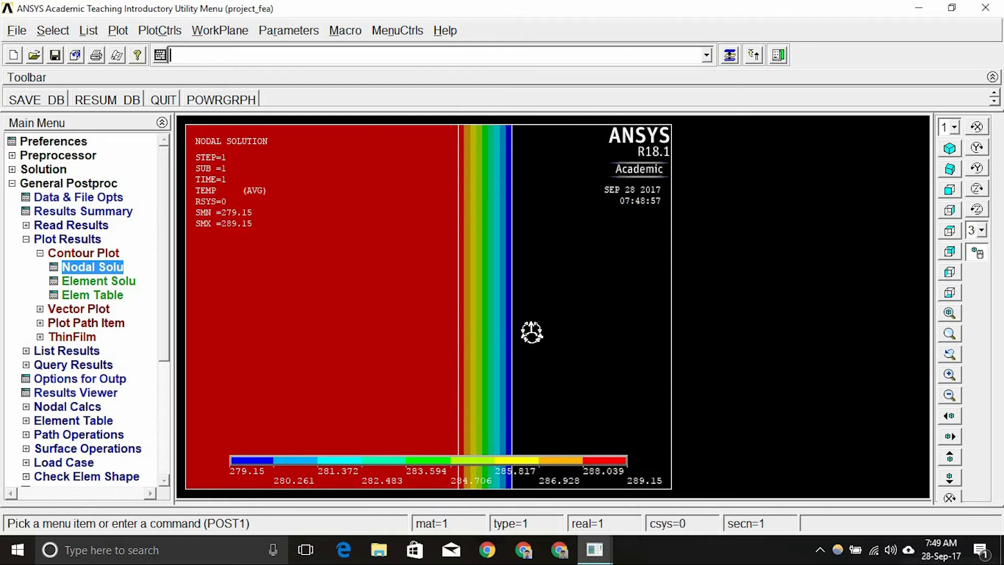
{"action": "left_click", "coordinate": [947, 313]}
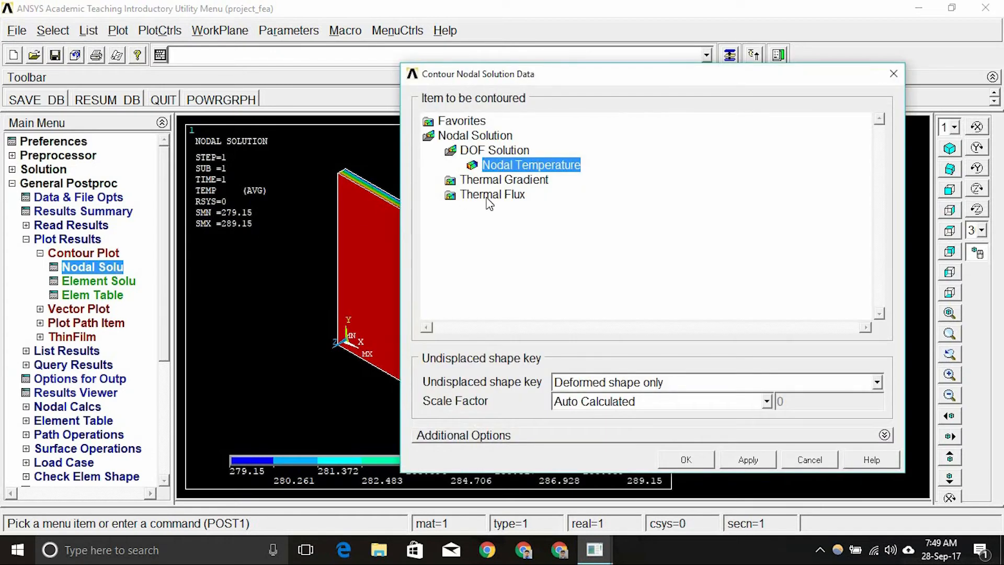
Step: Plot the nodal solution contour of the thermal flux vector sum
{"action": "left_click", "coordinate": [486, 196]}
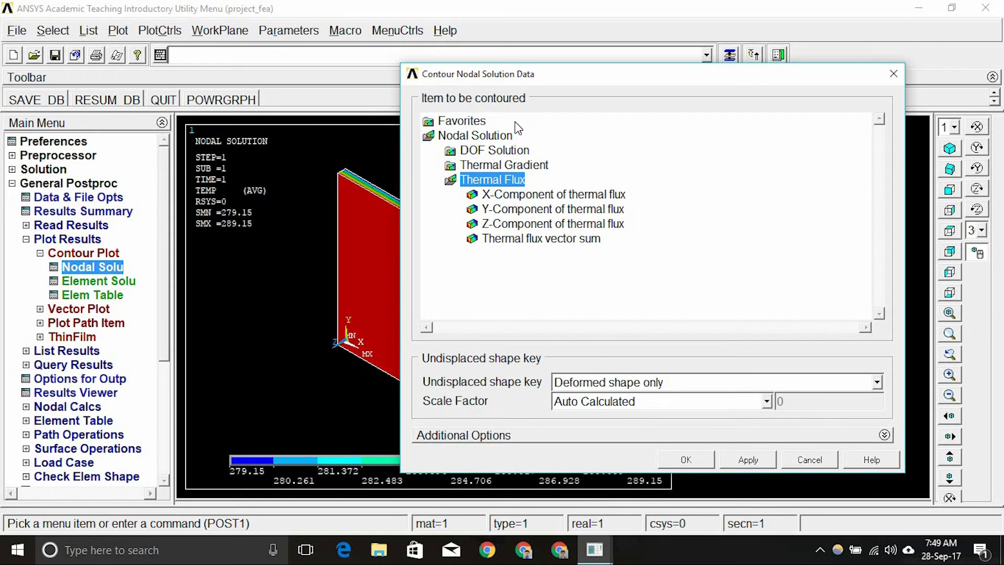
{"action": "left_click_drag", "start_coordinate": [594, 78], "coordinate": [769, 37]}
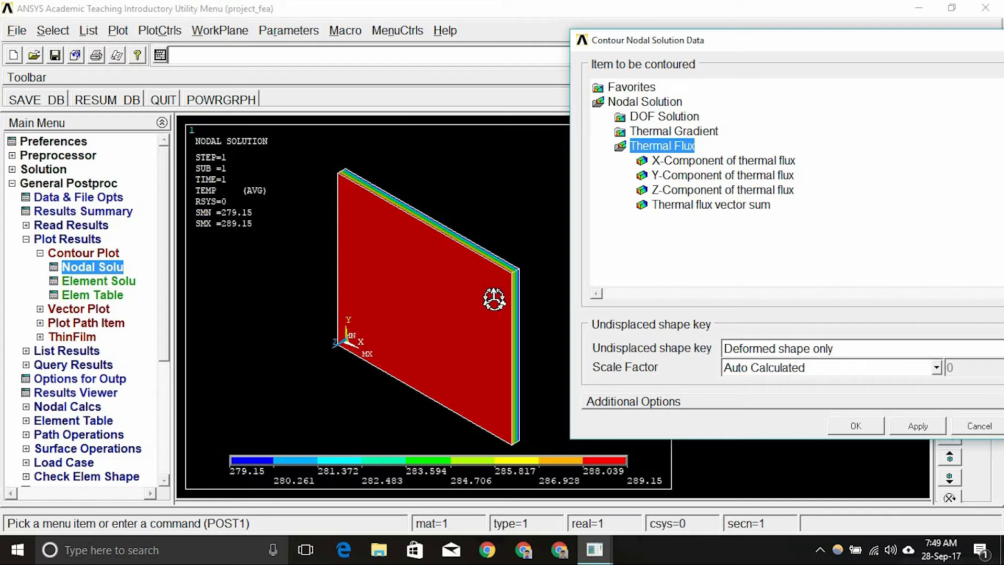
{"action": "left_click", "coordinate": [685, 202]}
{"action": "left_click", "coordinate": [839, 425]}
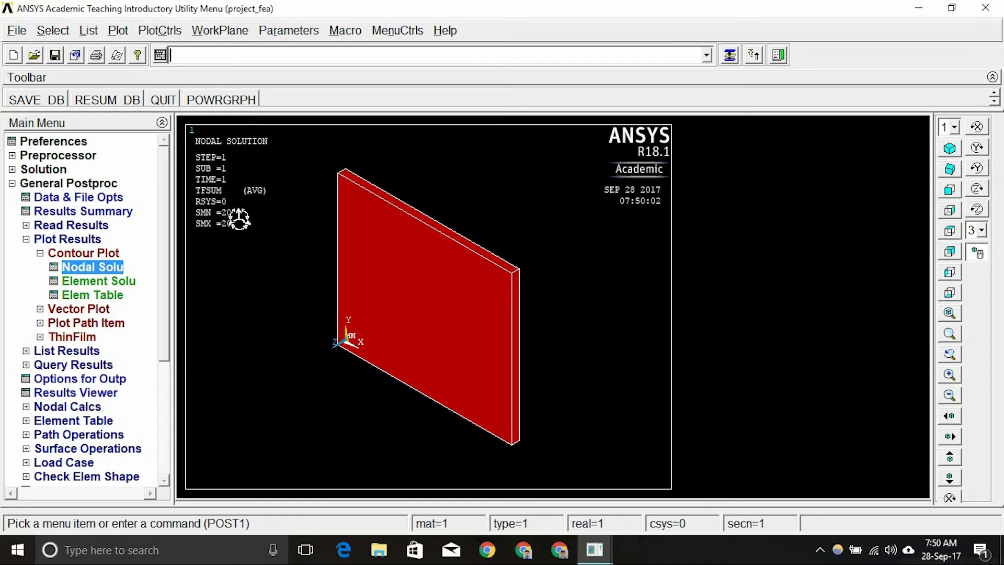
Step: Plot the element solution contour of the thermal flux vector sum
{"action": "left_click", "coordinate": [124, 287]}
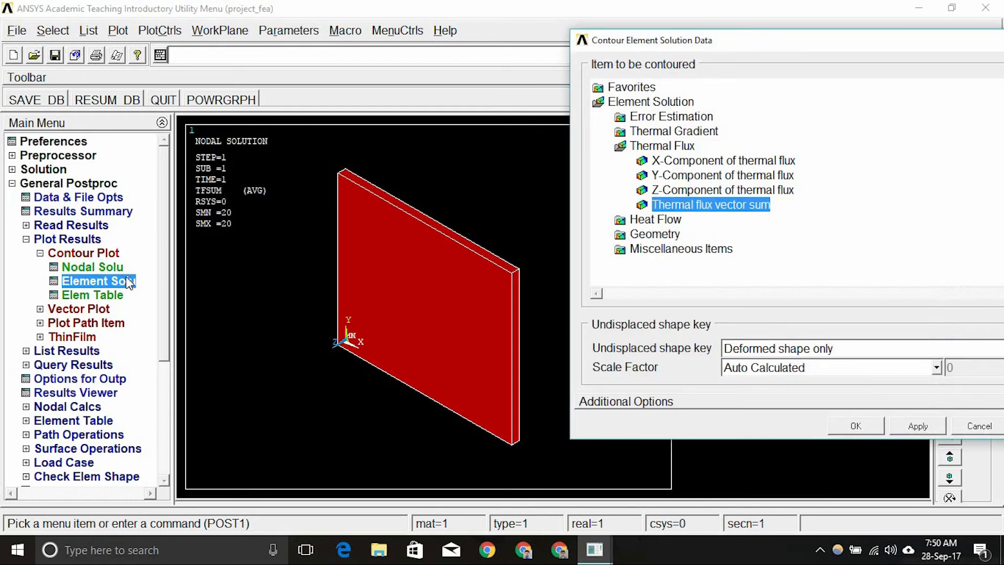
{"action": "double_click", "coordinate": [647, 150]}
{"action": "double_click", "coordinate": [651, 150]}
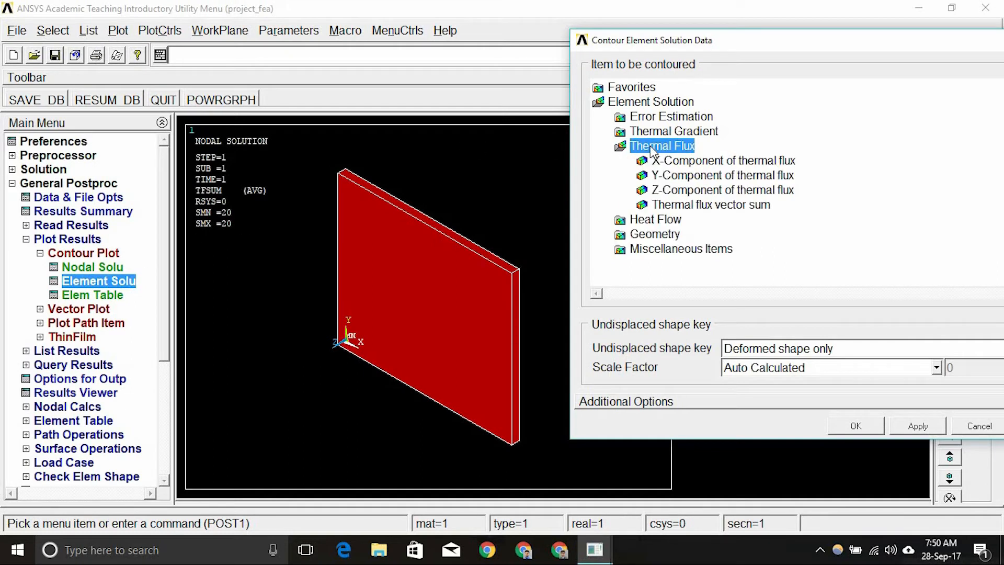
{"action": "left_click", "coordinate": [684, 206]}
{"action": "left_click", "coordinate": [852, 426]}
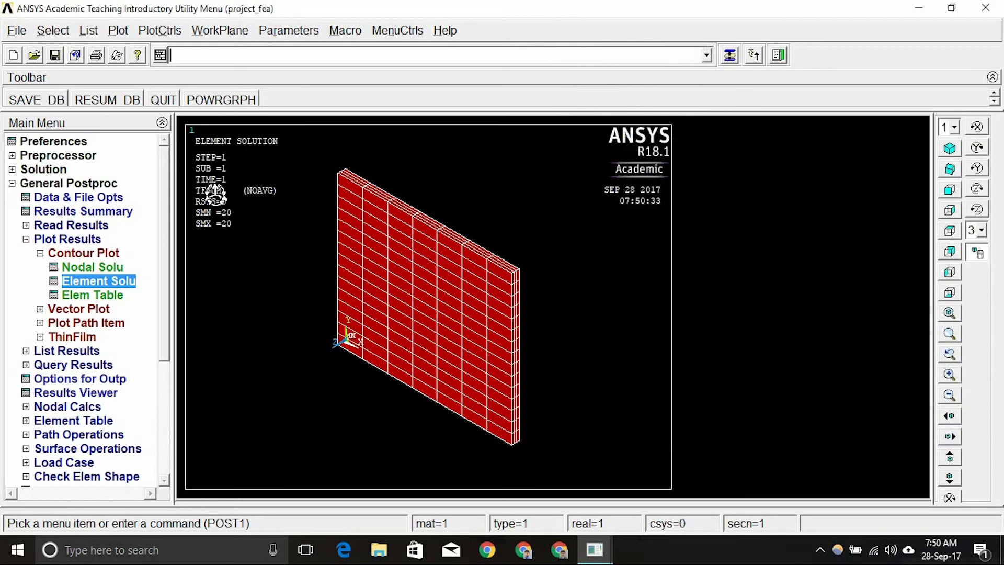
Step: List the nodal solution for the thermal flux vector sum, read through the per-node values and close the listing
{"action": "left_click", "coordinate": [26, 240]}
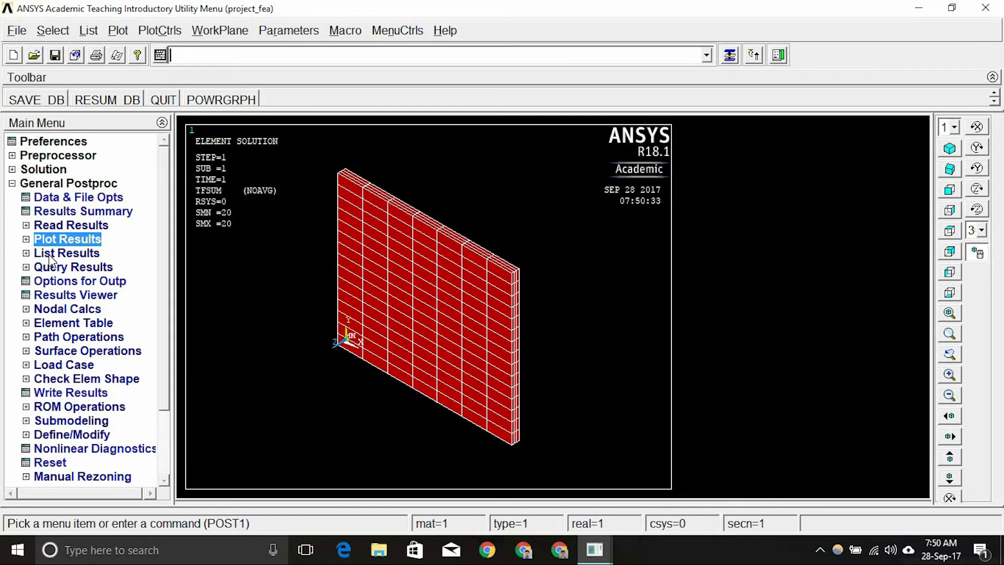
{"action": "left_click", "coordinate": [49, 254]}
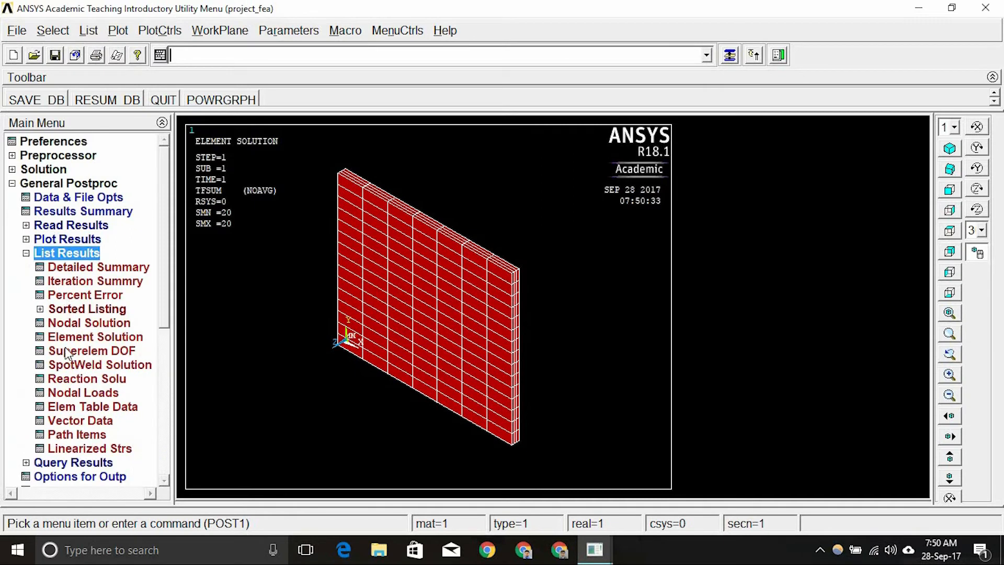
{"action": "left_click", "coordinate": [78, 323]}
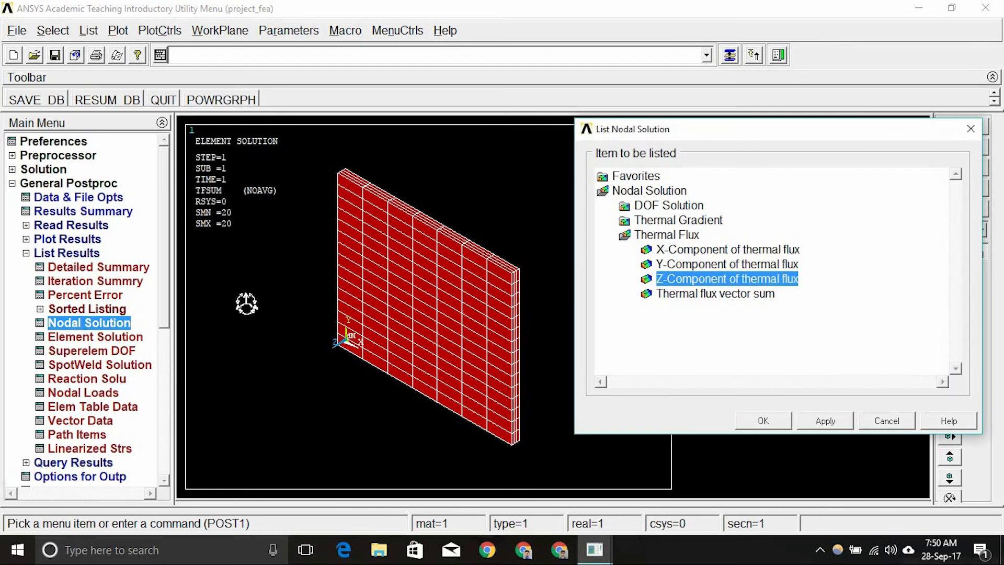
{"action": "left_click", "coordinate": [657, 237]}
{"action": "left_click", "coordinate": [657, 236]}
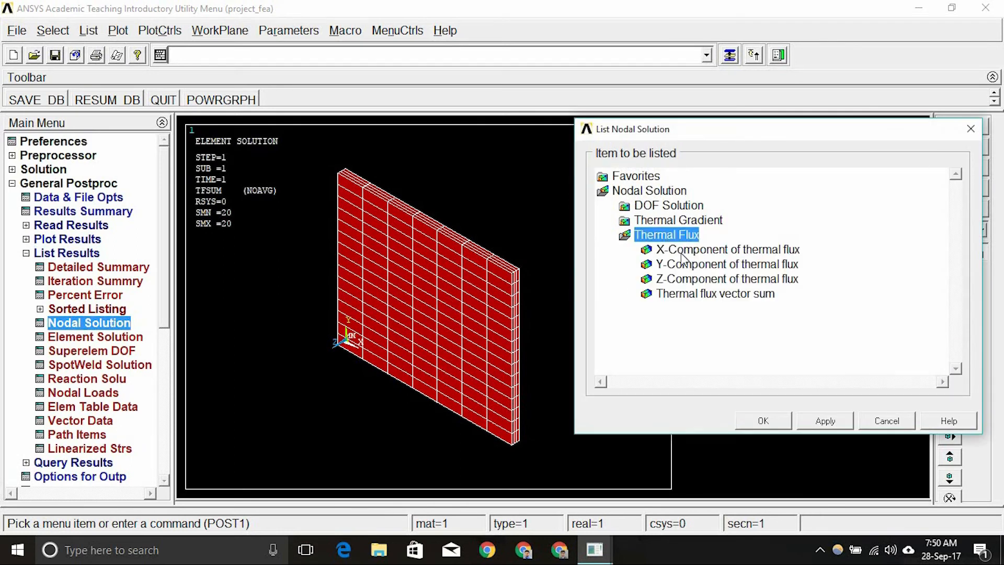
{"action": "left_click", "coordinate": [690, 294]}
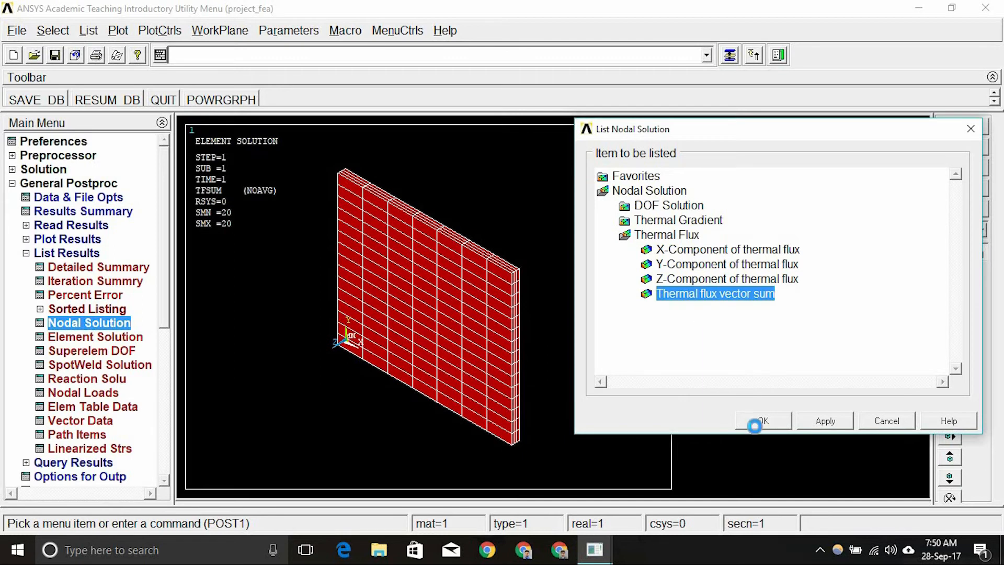
{"action": "left_click", "coordinate": [762, 420]}
{"action": "left_click_drag", "start_coordinate": [316, 160], "coordinate": [353, 110]}
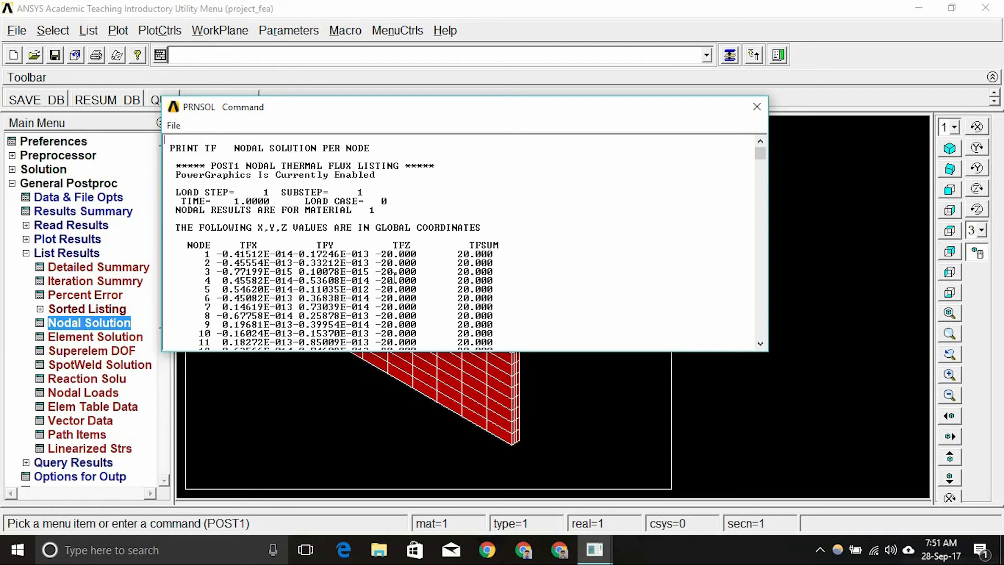
{"action": "scroll", "coordinate": [393, 274], "scroll_direction": "down", "scroll_amount": 4}
{"action": "scroll", "coordinate": [390, 276], "scroll_direction": "down", "scroll_amount": 15}
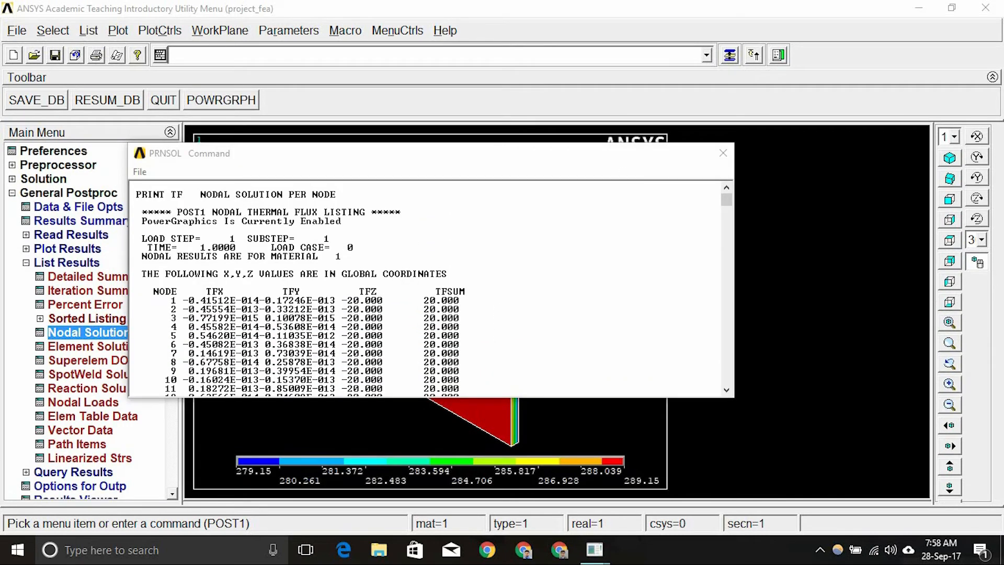
{"action": "left_click", "coordinate": [722, 154]}
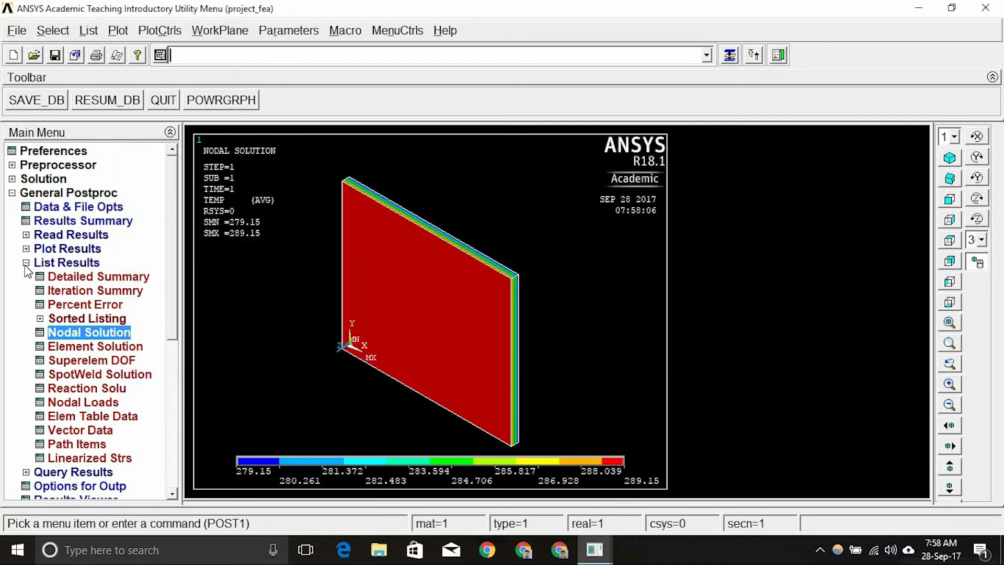
Step: Open the Results Viewer and plot Nodal Temperature as a contour
{"action": "left_click", "coordinate": [25, 262]}
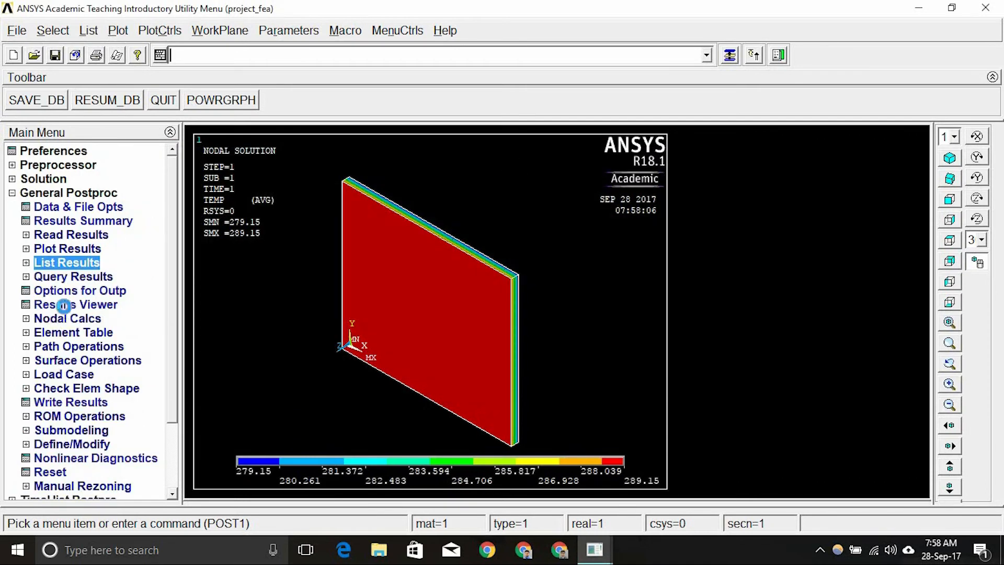
{"action": "left_click", "coordinate": [63, 305]}
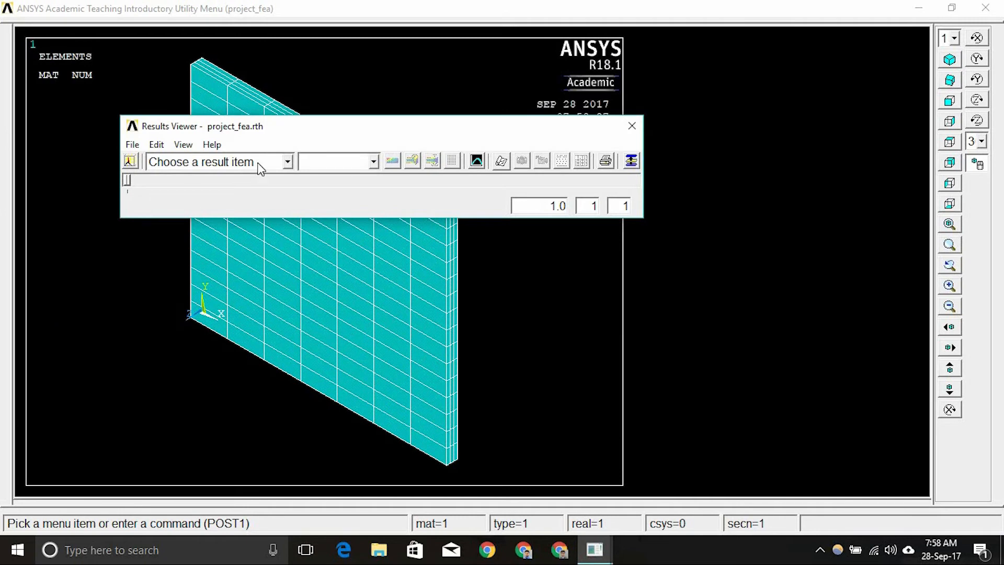
{"action": "left_click_drag", "start_coordinate": [277, 135], "coordinate": [563, 71]}
{"action": "left_click", "coordinate": [574, 98]}
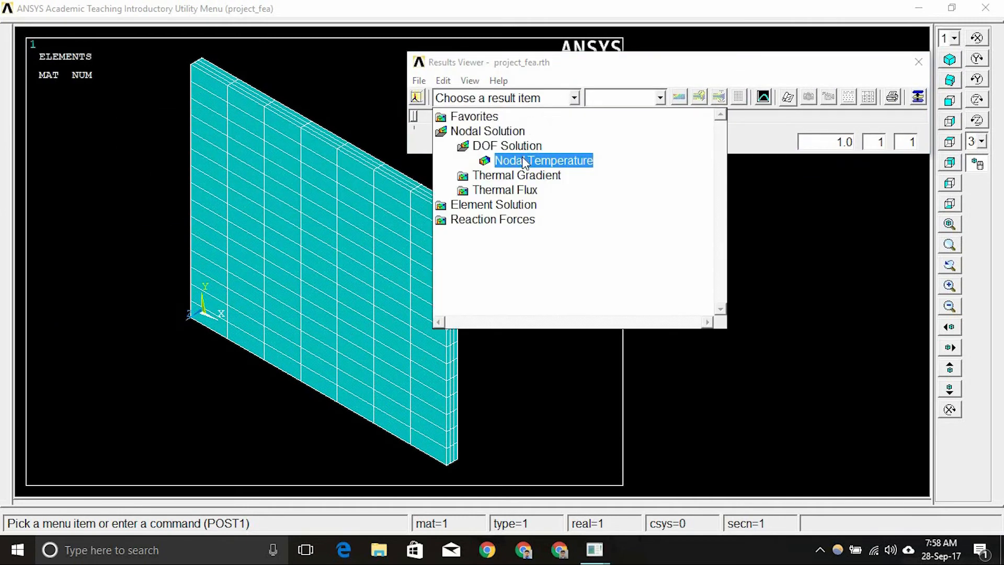
{"action": "left_click", "coordinate": [523, 158]}
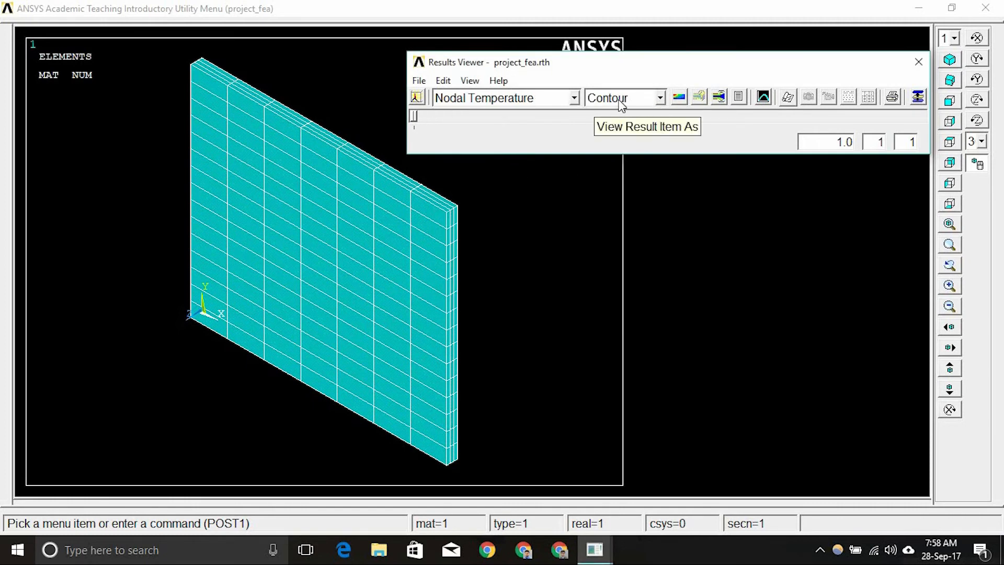
{"action": "left_click", "coordinate": [683, 101]}
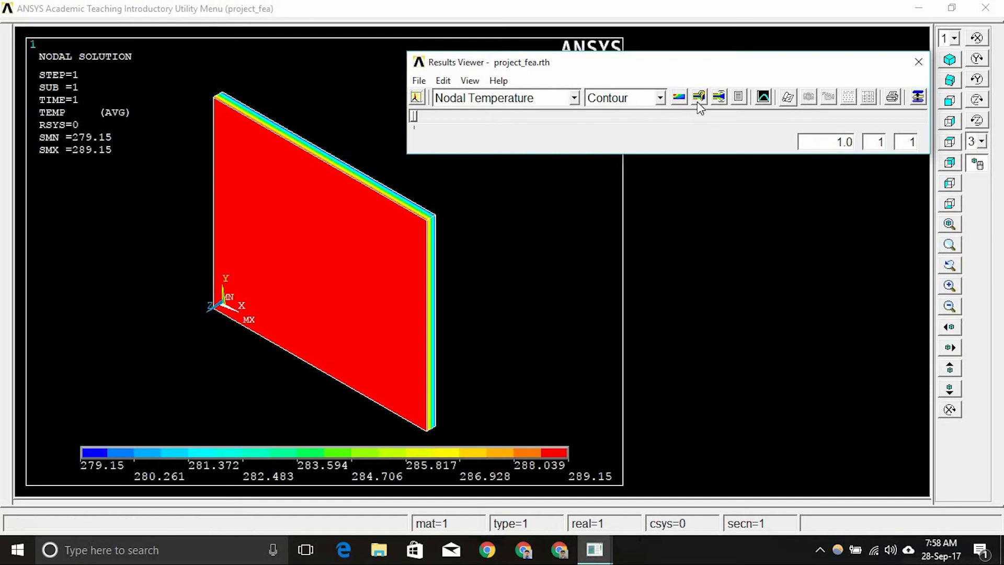
Step: Query the temperature at a point within the wall's thickness on its narrow side face, keeping the 3D annotation, and close the Results Viewer
{"action": "left_click", "coordinate": [699, 99]}
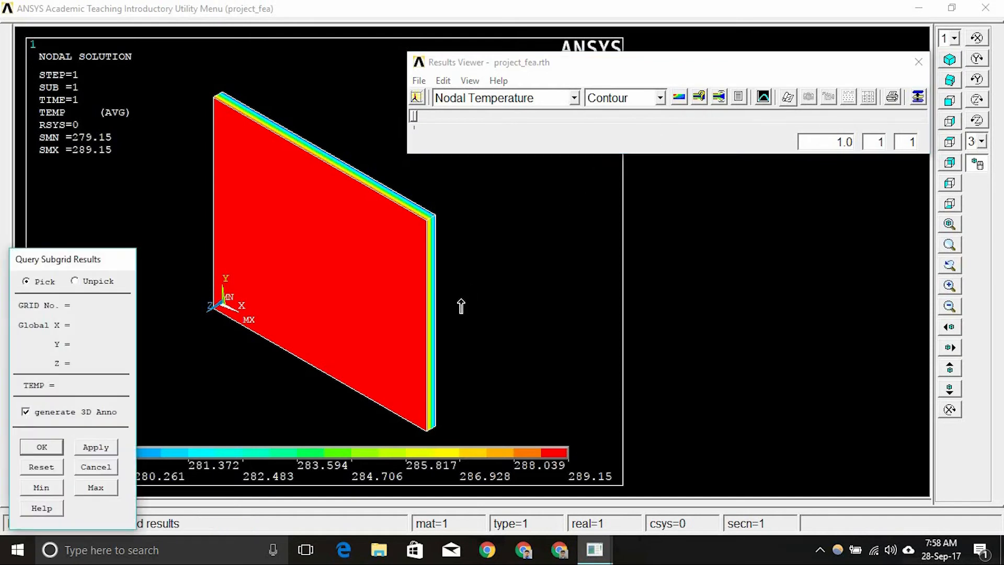
{"action": "scroll", "coordinate": [498, 294], "scroll_direction": "up", "scroll_amount": 2}
{"action": "scroll", "coordinate": [499, 294], "scroll_direction": "up", "scroll_amount": 1}
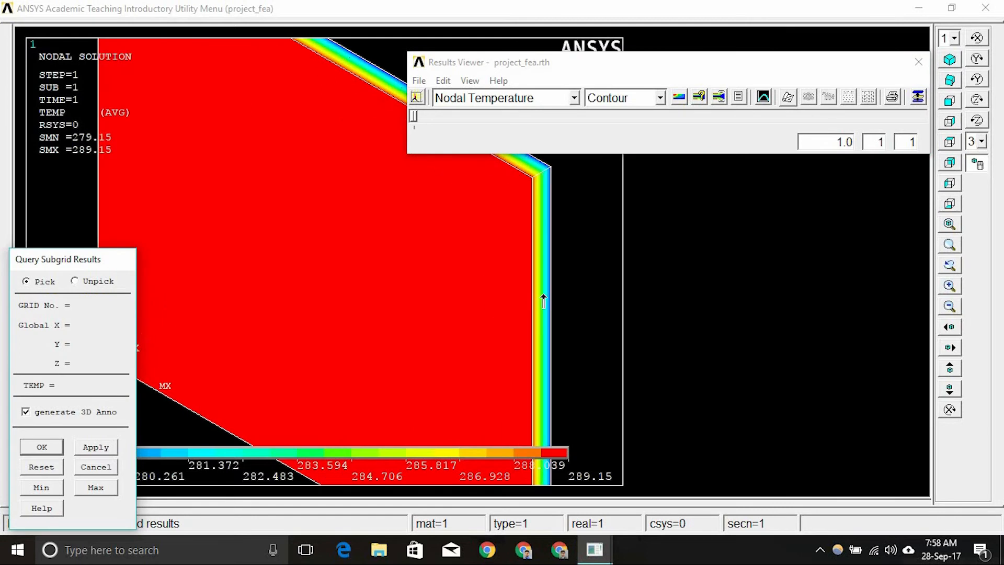
{"action": "left_click", "coordinate": [543, 296]}
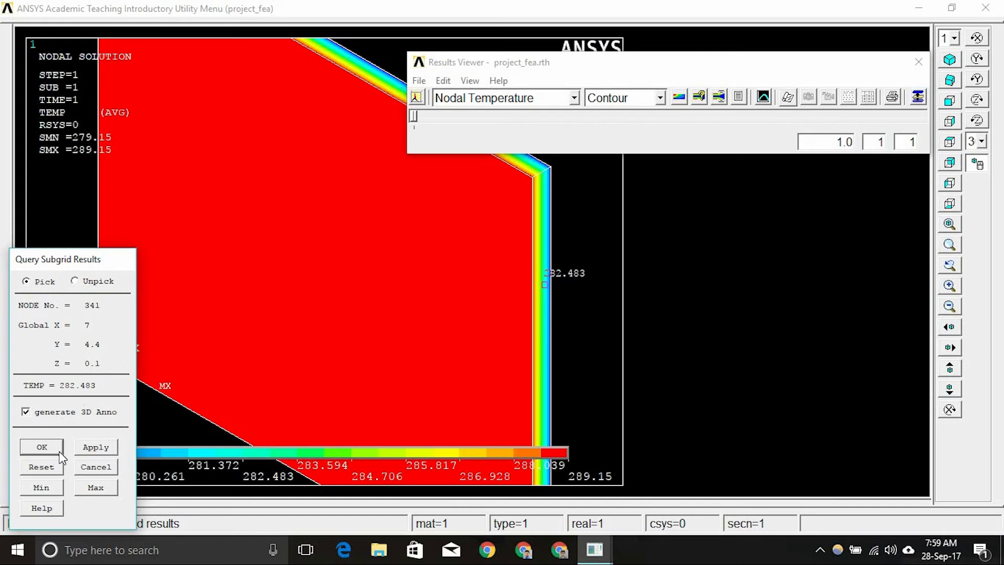
{"action": "left_click", "coordinate": [42, 447]}
{"action": "left_click_drag", "start_coordinate": [635, 67], "coordinate": [510, 314]}
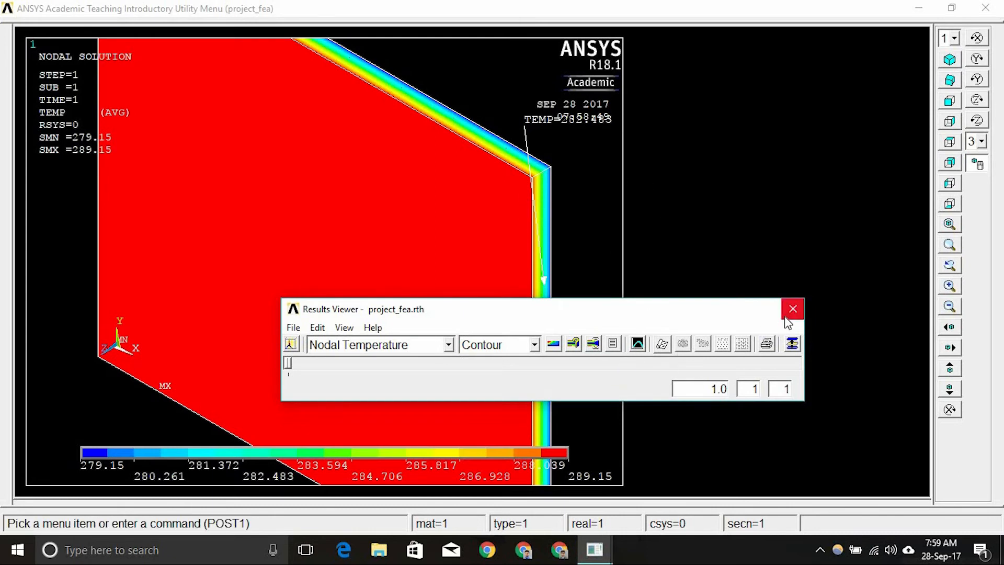
{"action": "left_click", "coordinate": [784, 316]}
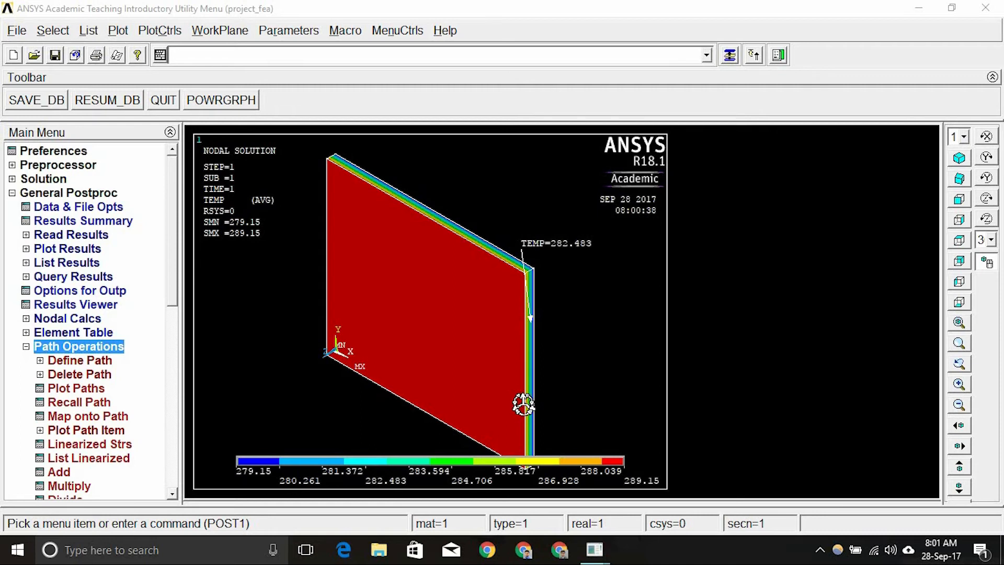
Step: Show the path definition options and plot the model's elements in place of the temperature contour
{"action": "left_click", "coordinate": [93, 365]}
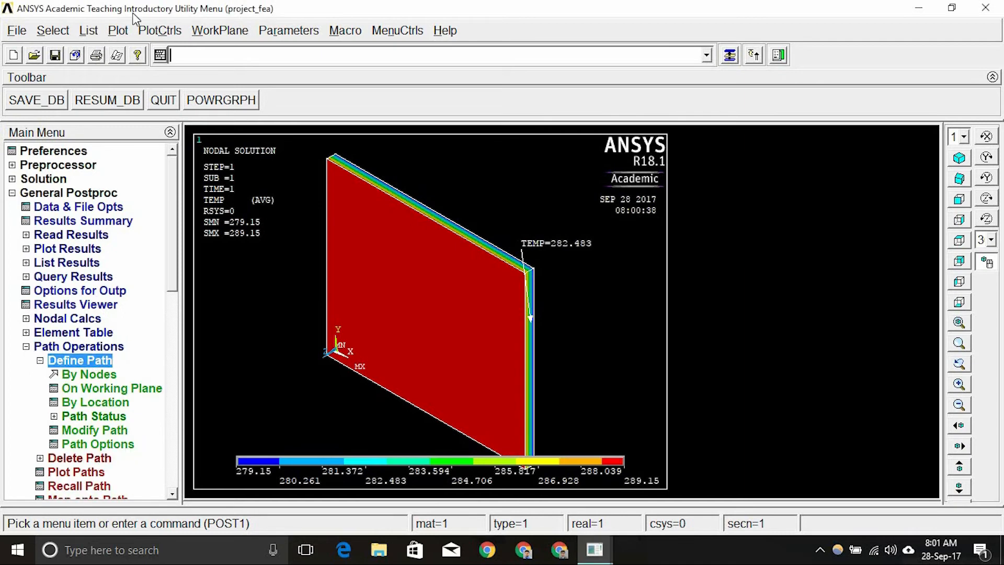
{"action": "left_click", "coordinate": [119, 32]}
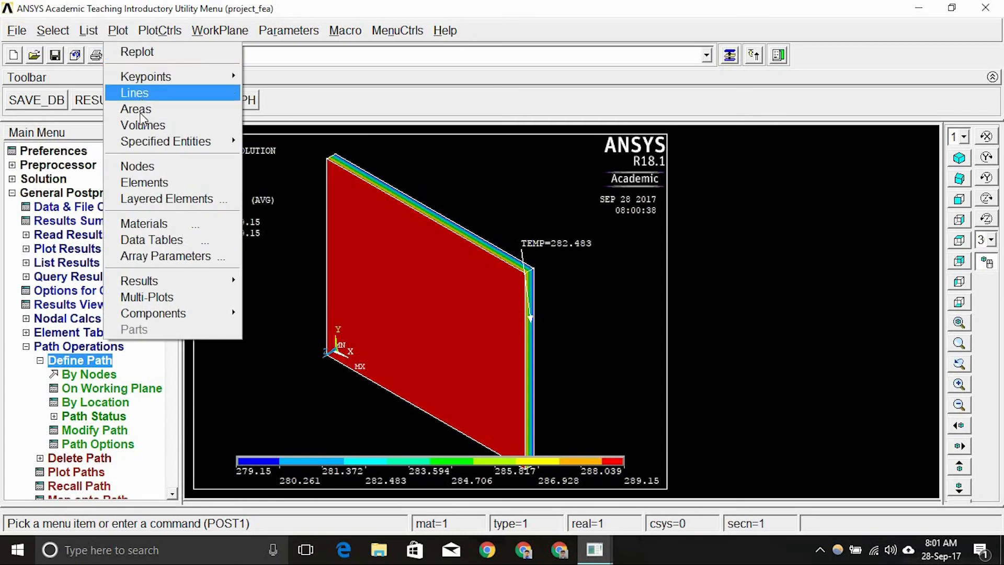
{"action": "left_click", "coordinate": [145, 183]}
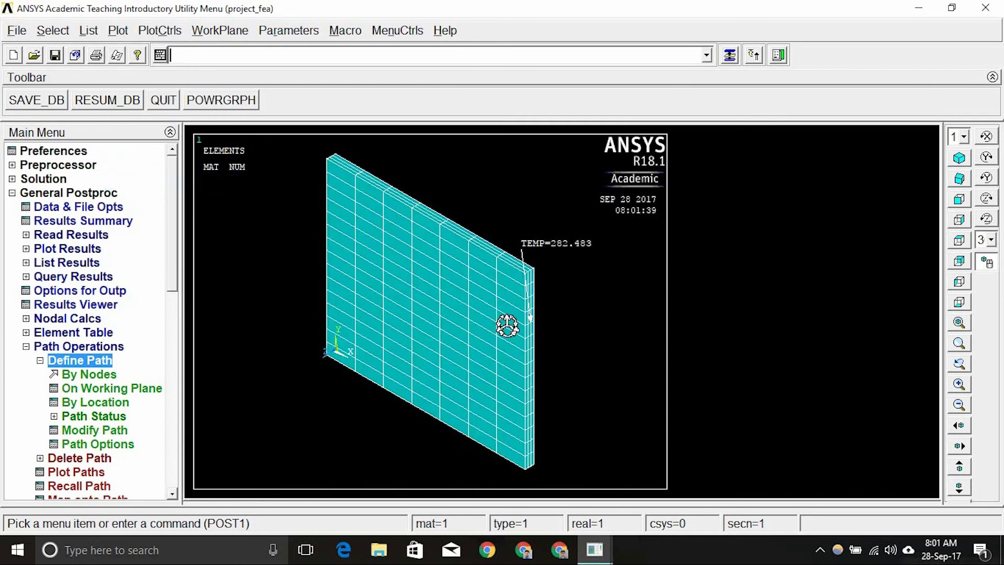
Step: Define a path by nodes, picking one node on each edge of the wall's narrow side face to span the thickness
{"action": "left_click", "coordinate": [85, 375]}
{"action": "left_click_drag", "start_coordinate": [78, 248], "coordinate": [101, 162]}
{"action": "scroll", "coordinate": [560, 375], "scroll_direction": "up", "scroll_amount": 2}
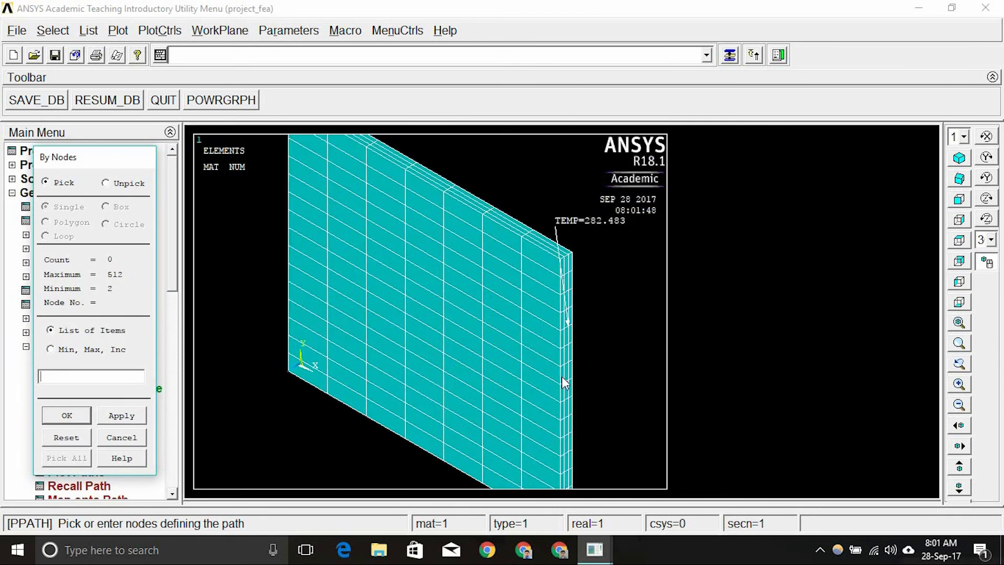
{"action": "scroll", "coordinate": [560, 377], "scroll_direction": "up", "scroll_amount": 2}
{"action": "left_click", "coordinate": [595, 406]}
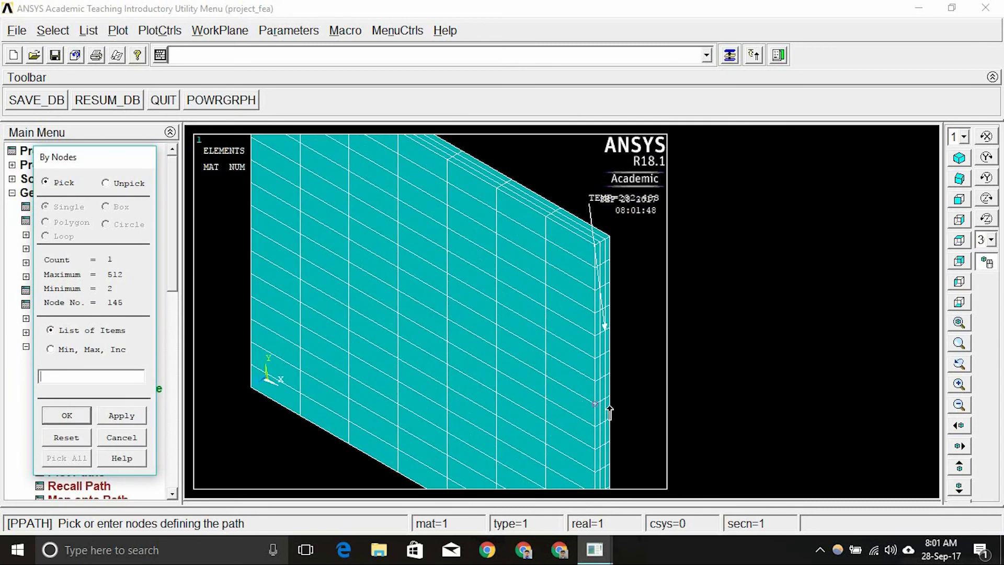
{"action": "left_click", "coordinate": [605, 399]}
{"action": "scroll", "coordinate": [605, 402], "scroll_direction": "up", "scroll_amount": 2}
{"action": "scroll", "coordinate": [576, 391], "scroll_direction": "down", "scroll_amount": 2}
{"action": "right_click", "coordinate": [605, 401]}
{"action": "left_click", "coordinate": [605, 401]}
{"action": "right_click", "coordinate": [608, 400]}
{"action": "left_click", "coordinate": [609, 401]}
{"action": "left_click", "coordinate": [71, 417]}
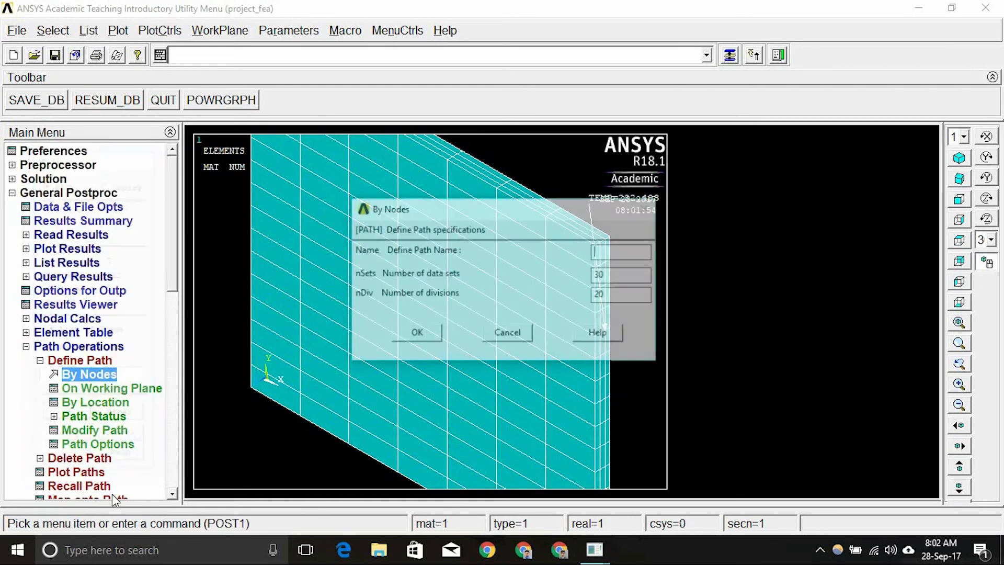
Step: Name the path "across" with 30 data sets and 20 divisions, and close the path status listing
{"action": "left_click", "coordinate": [610, 251]}
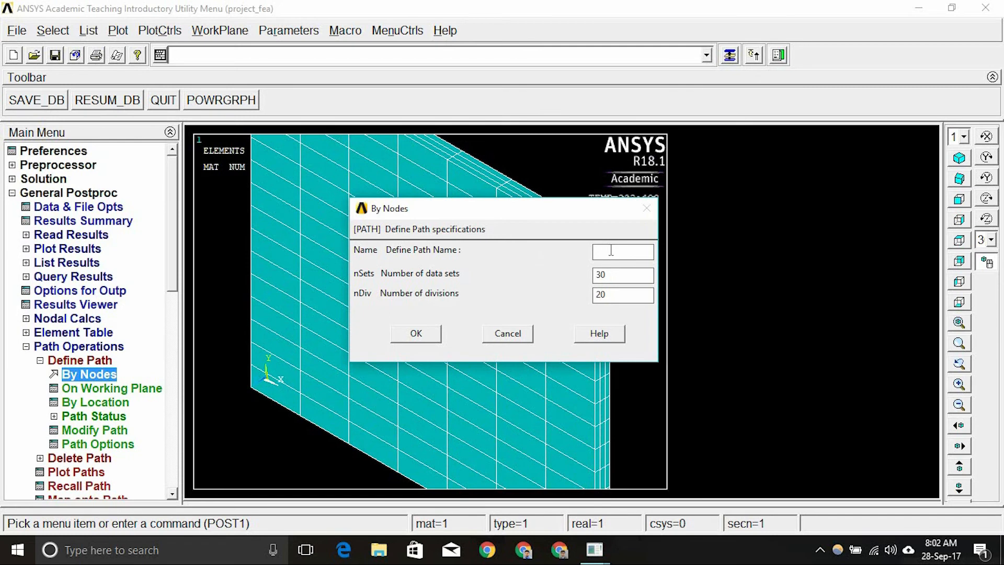
{"action": "type", "text": "across"}
{"action": "left_click", "coordinate": [426, 335]}
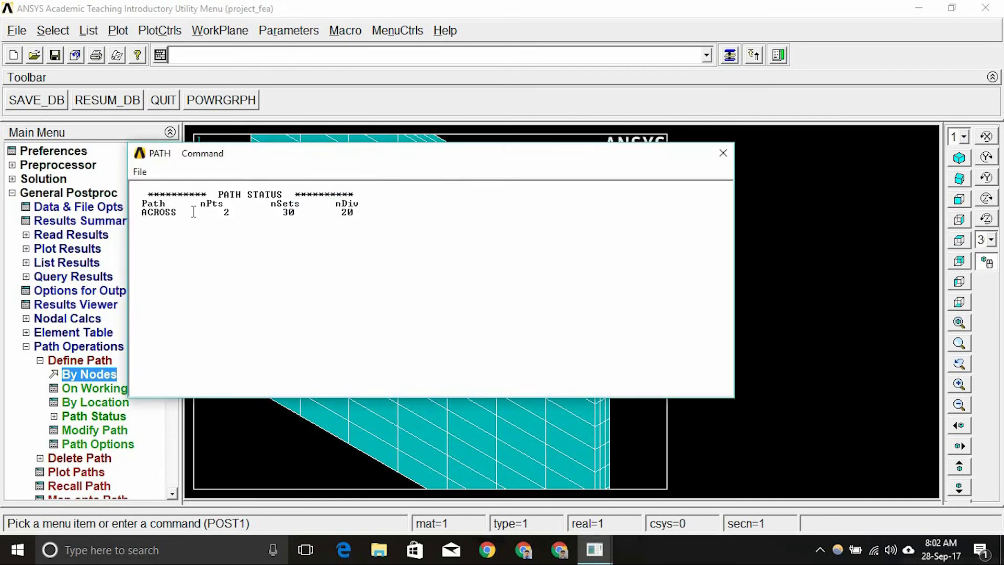
{"action": "left_click", "coordinate": [723, 152]}
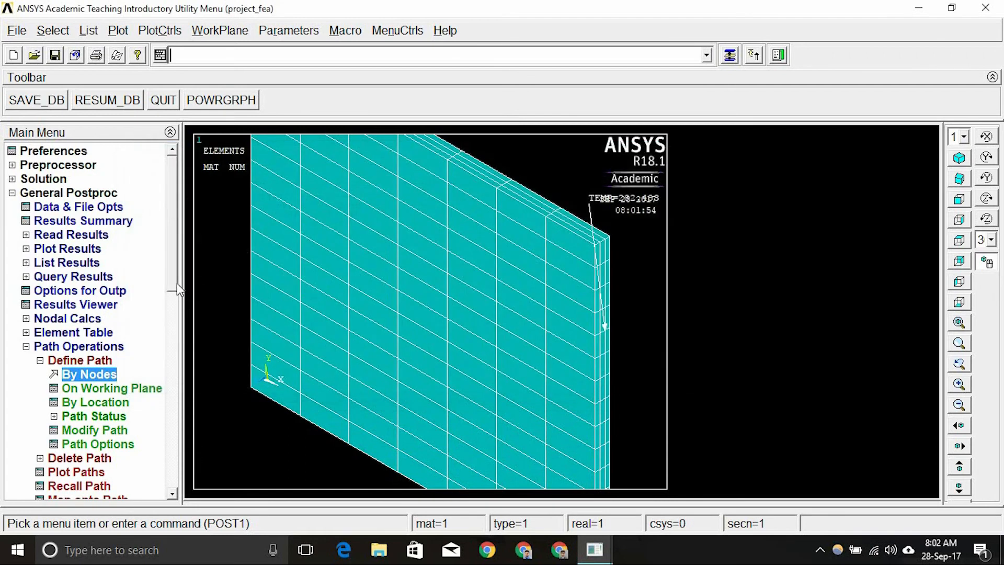
Step: Collapse the path definition options and plot the defined path on the element model
{"action": "left_click_drag", "start_coordinate": [171, 279], "coordinate": [171, 306]}
{"action": "left_click", "coordinate": [104, 291]}
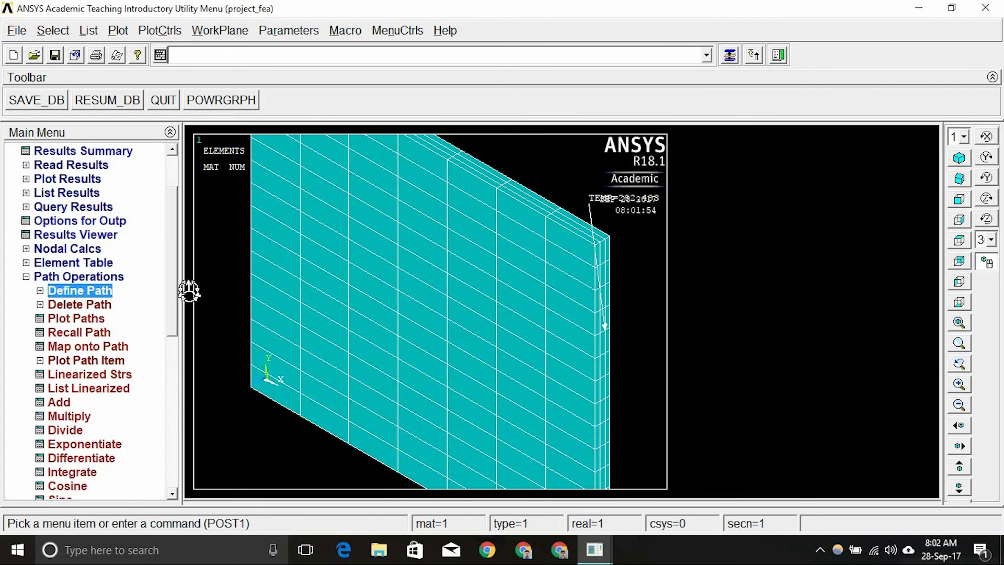
{"action": "left_click", "coordinate": [89, 333]}
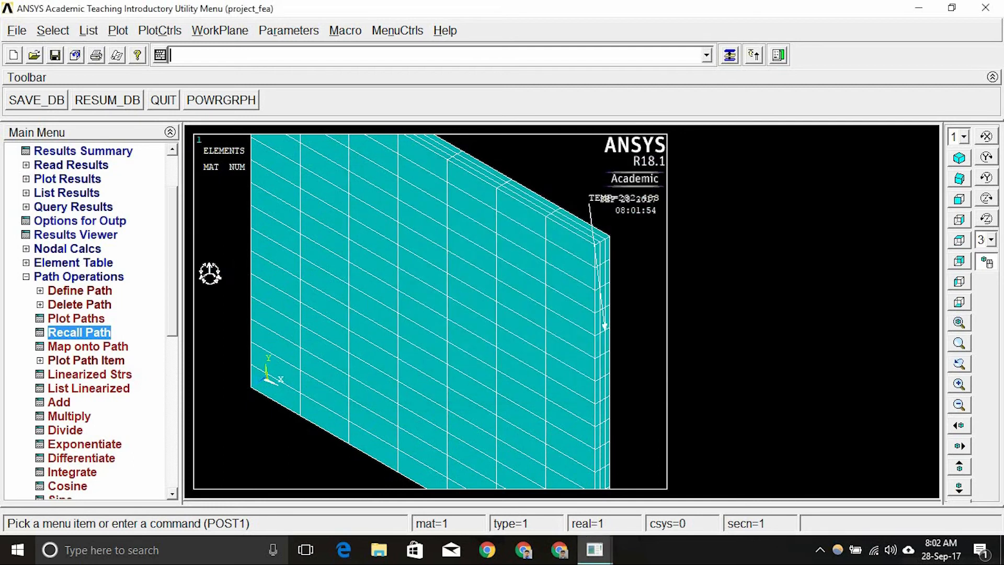
{"action": "left_click", "coordinate": [86, 359]}
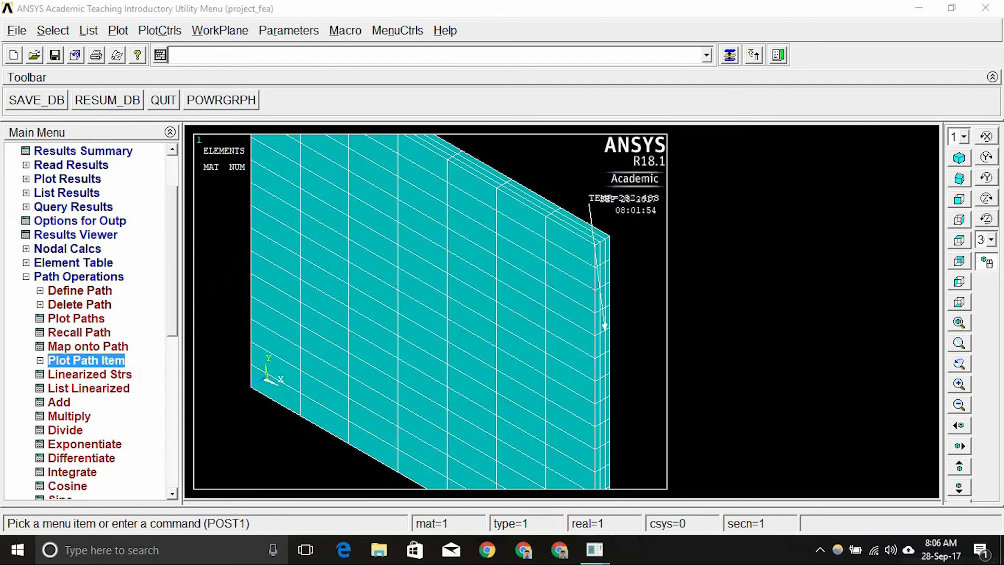
{"action": "left_click", "coordinate": [89, 322]}
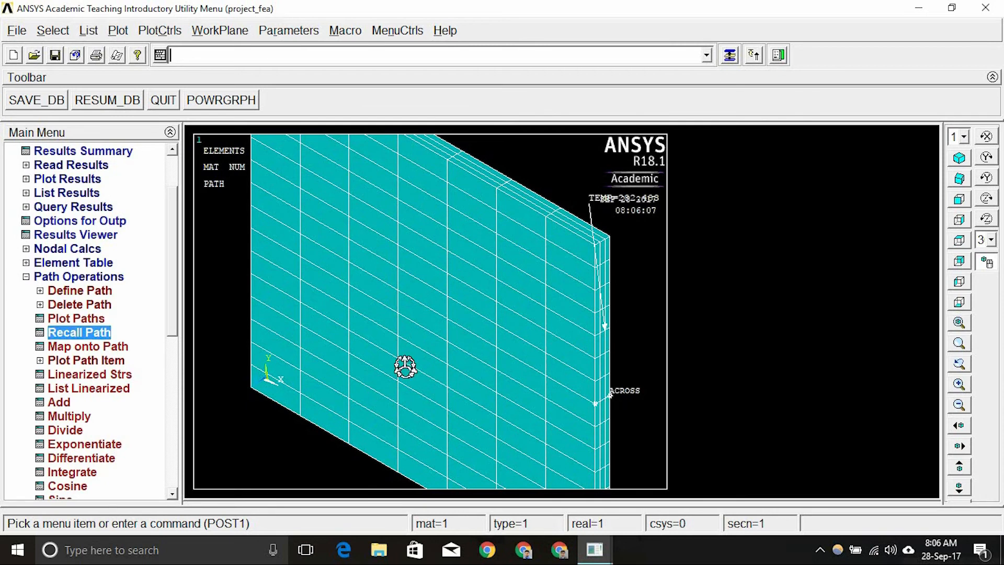
Step: Plot the TEMP path item on a graph along the path through the wall
{"action": "left_click", "coordinate": [116, 361]}
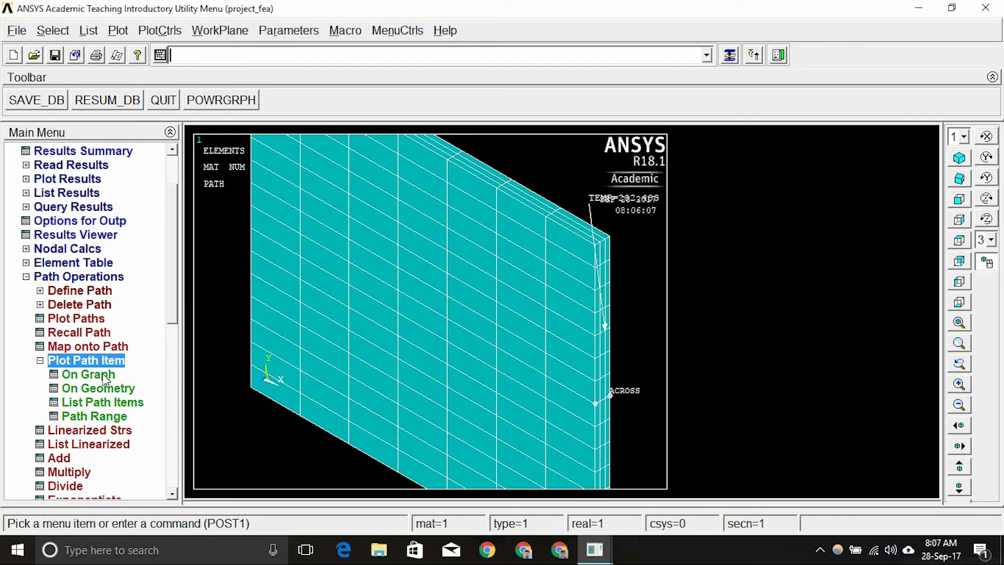
{"action": "left_click", "coordinate": [102, 374]}
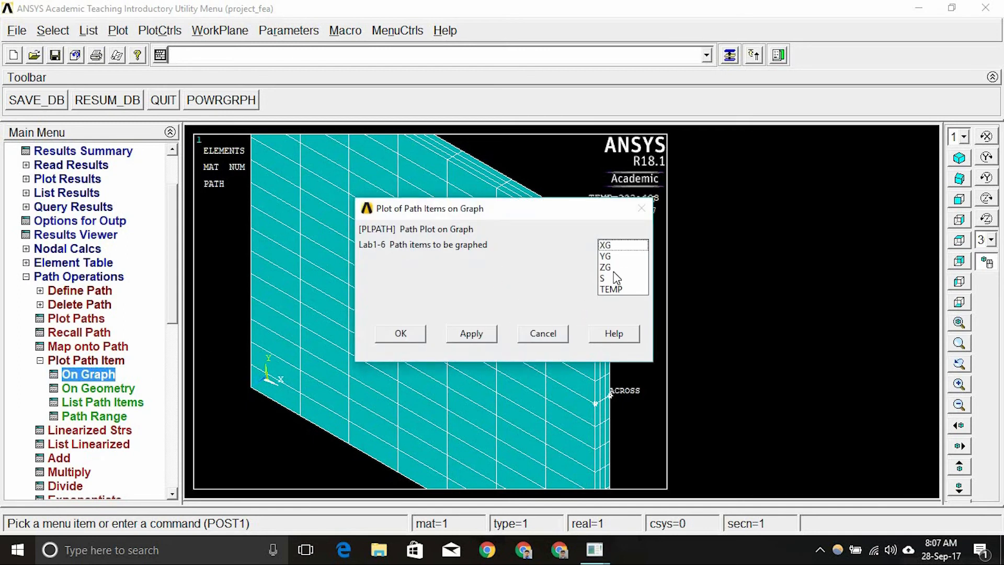
{"action": "left_click", "coordinate": [609, 289]}
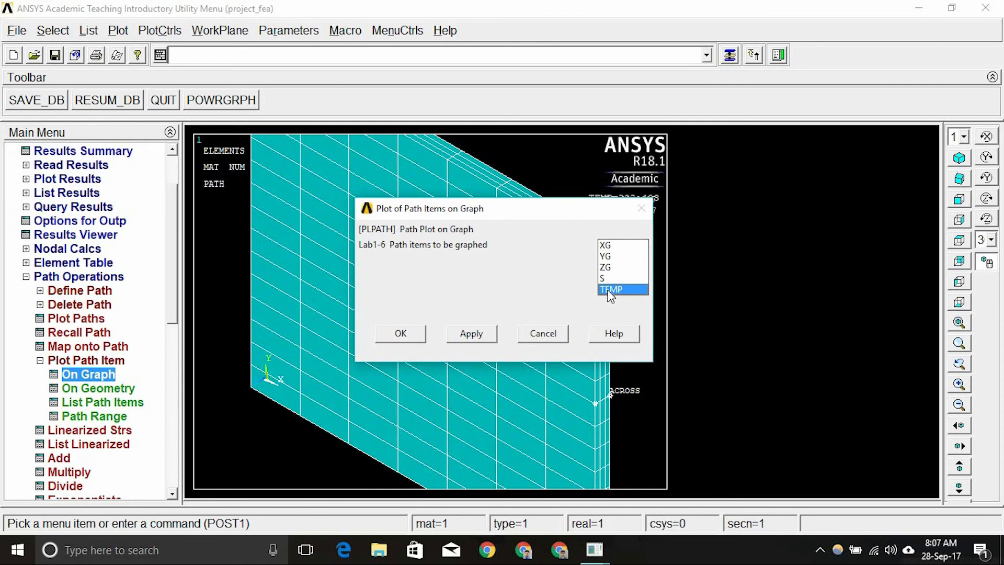
{"action": "left_click", "coordinate": [401, 335]}
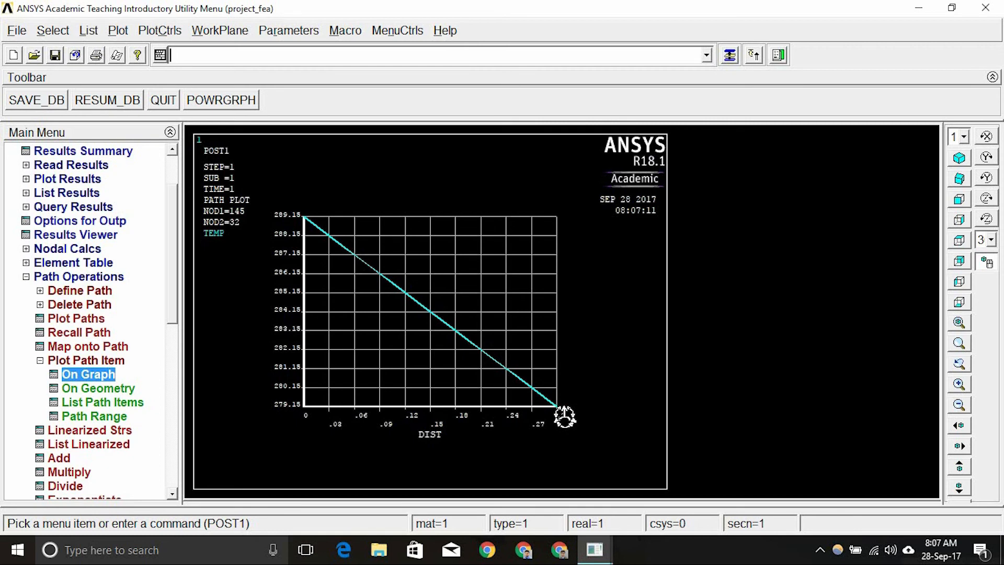
Step: Plot the TEMP path item on the geometry with nodes displayed
{"action": "left_click", "coordinate": [105, 387]}
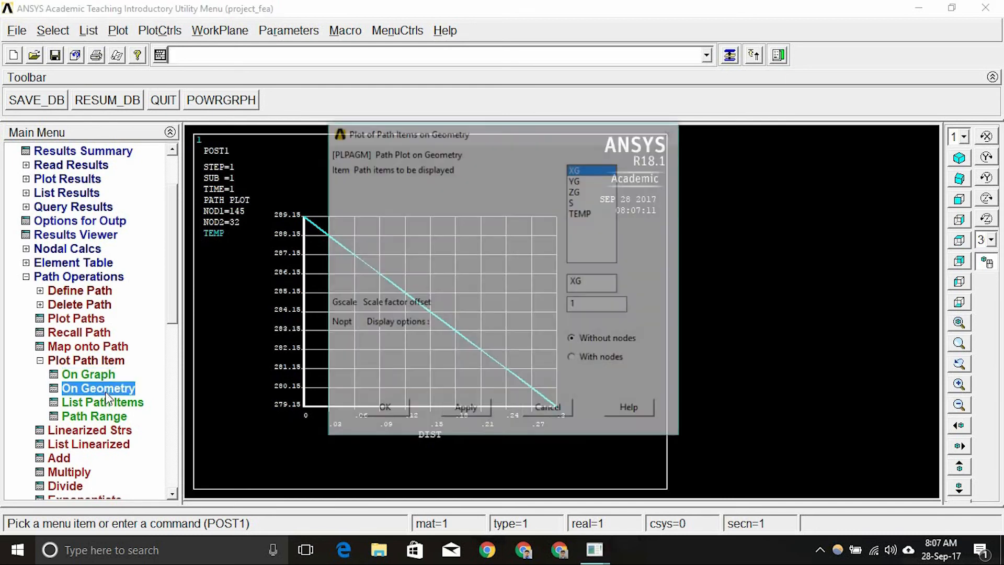
{"action": "left_click", "coordinate": [581, 214]}
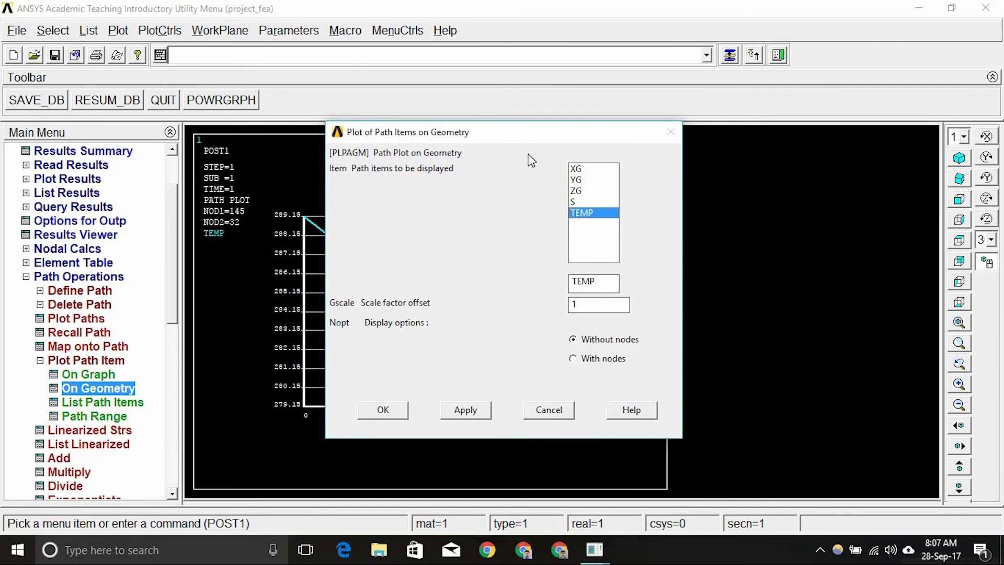
{"action": "left_click_drag", "start_coordinate": [530, 140], "coordinate": [771, 140]}
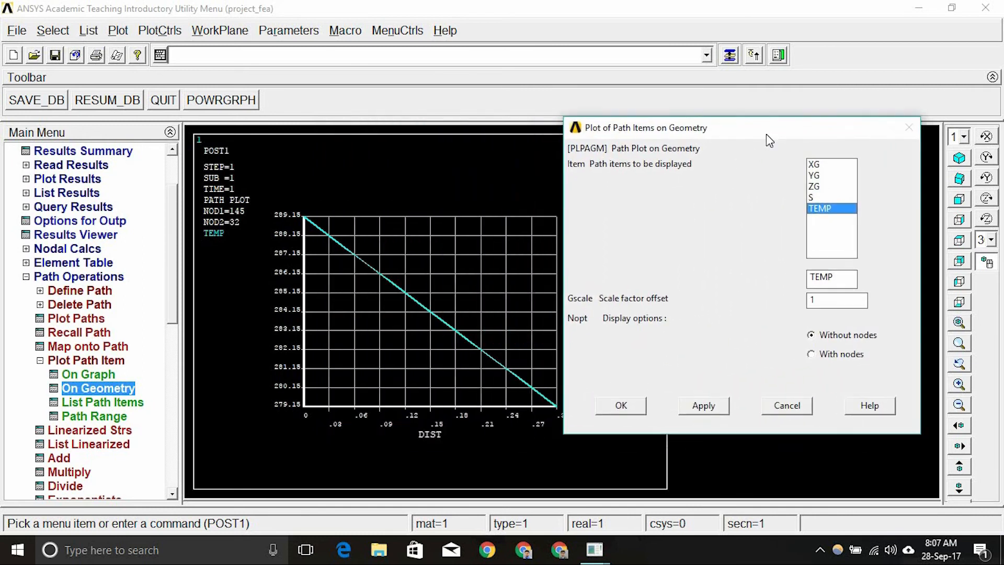
{"action": "left_click", "coordinate": [816, 357]}
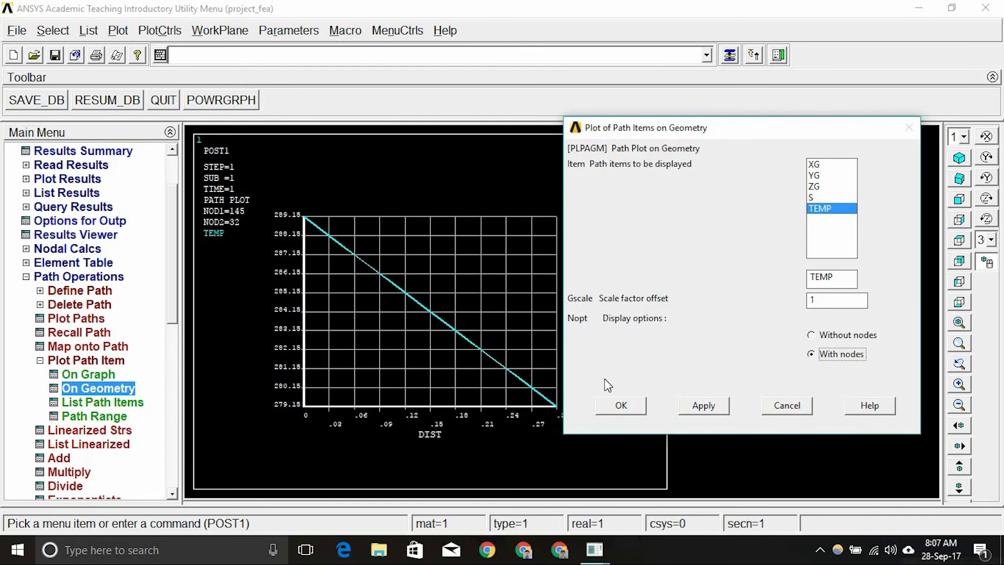
{"action": "left_click", "coordinate": [619, 406]}
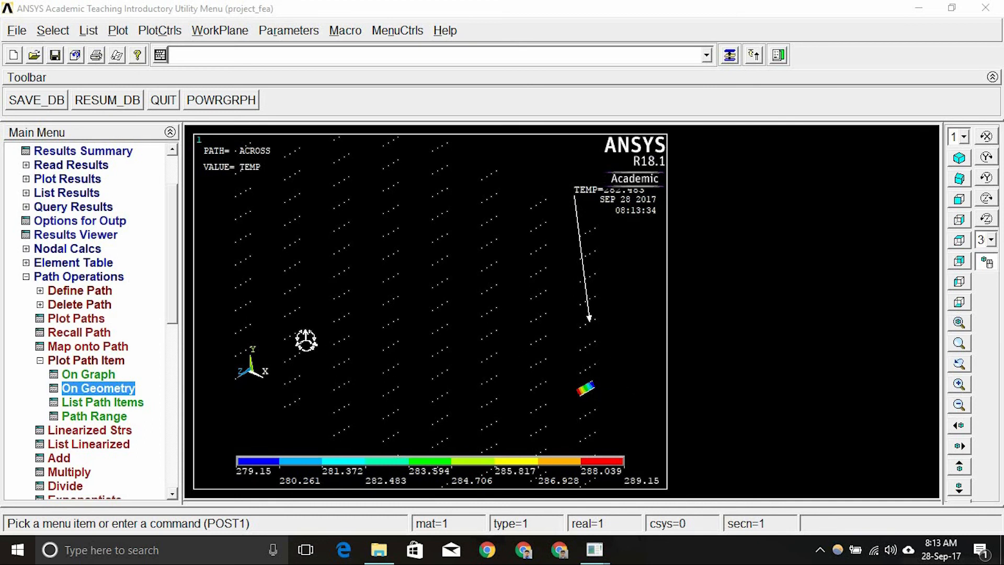
Step: Plot the wall's elements again, fitted to the view, and collapse the path operations
{"action": "left_click", "coordinate": [110, 34]}
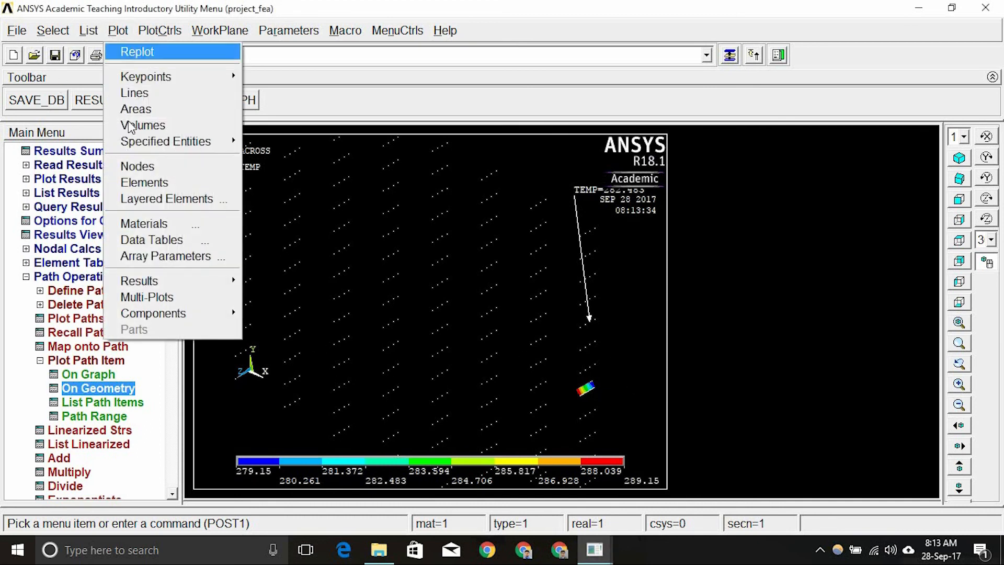
{"action": "left_click", "coordinate": [144, 183]}
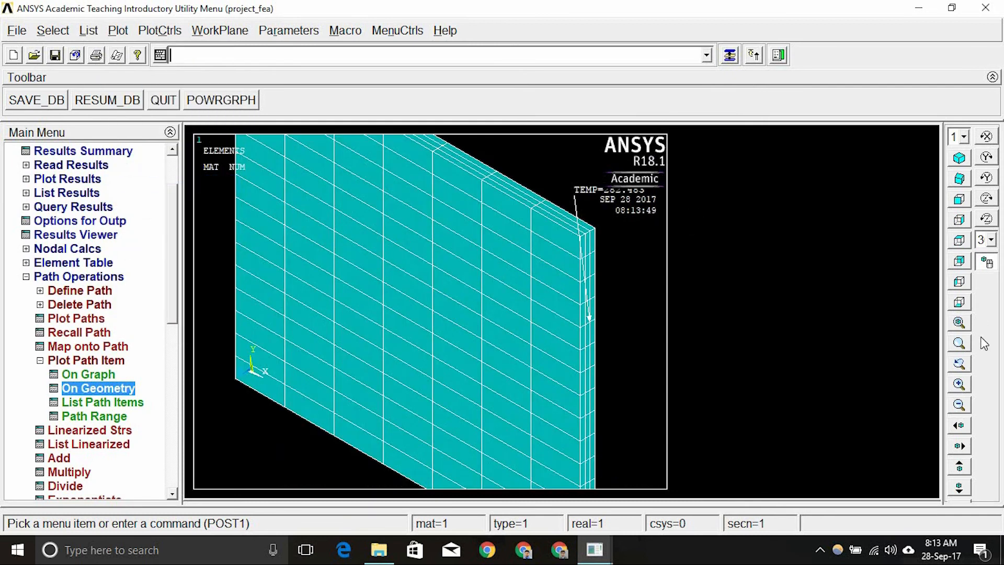
{"action": "left_click", "coordinate": [40, 360]}
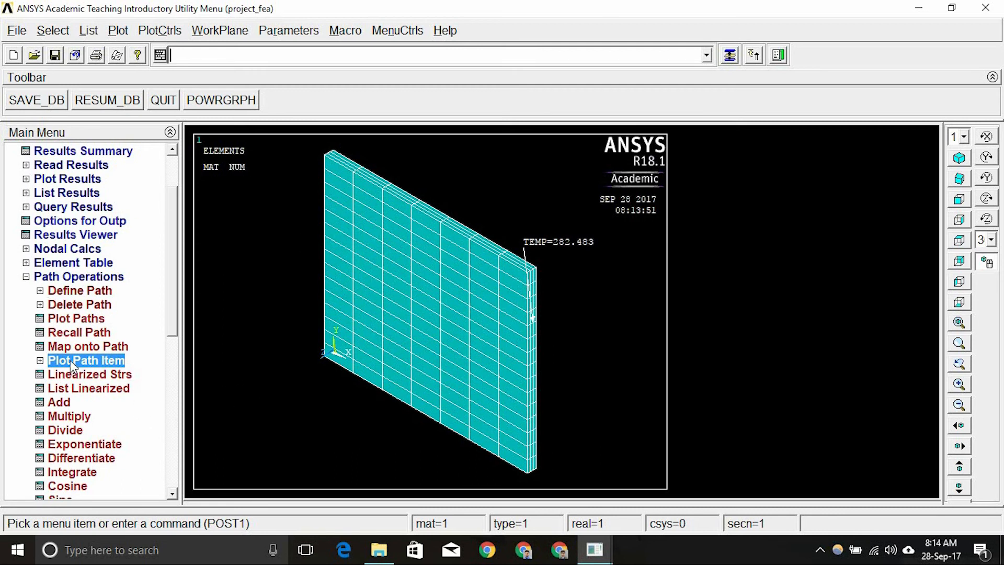
{"action": "left_click", "coordinate": [26, 277]}
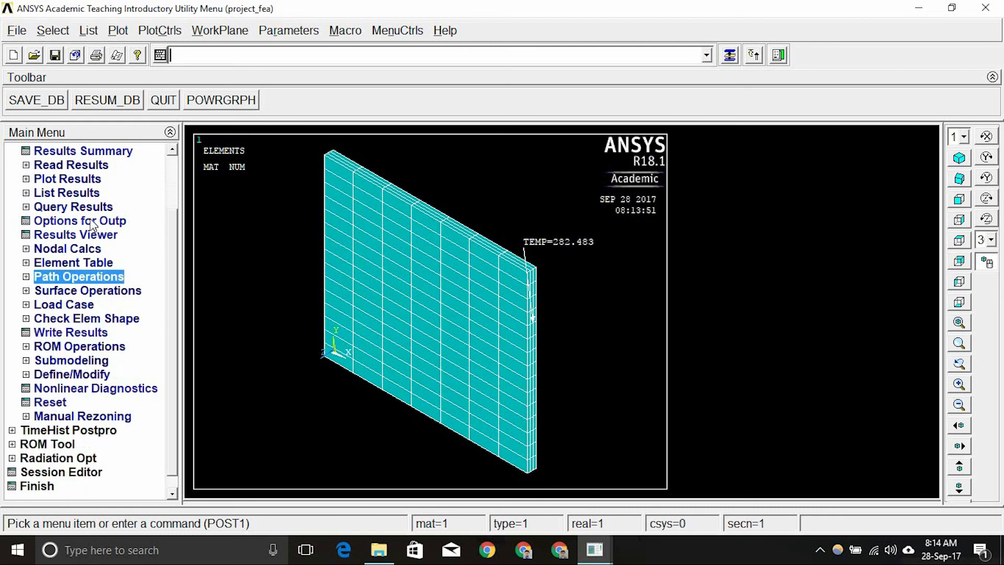
Step: Plot the Nodal Temperature DOF solution as a contour on the wall
{"action": "left_click", "coordinate": [71, 179]}
{"action": "left_click", "coordinate": [92, 206]}
{"action": "left_click", "coordinate": [700, 130]}
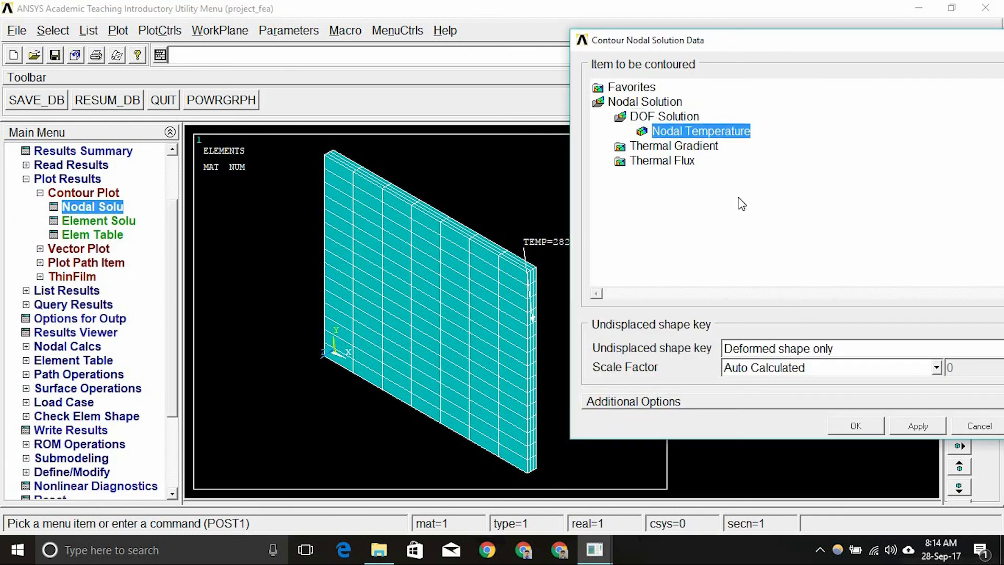
{"action": "left_click", "coordinate": [855, 426]}
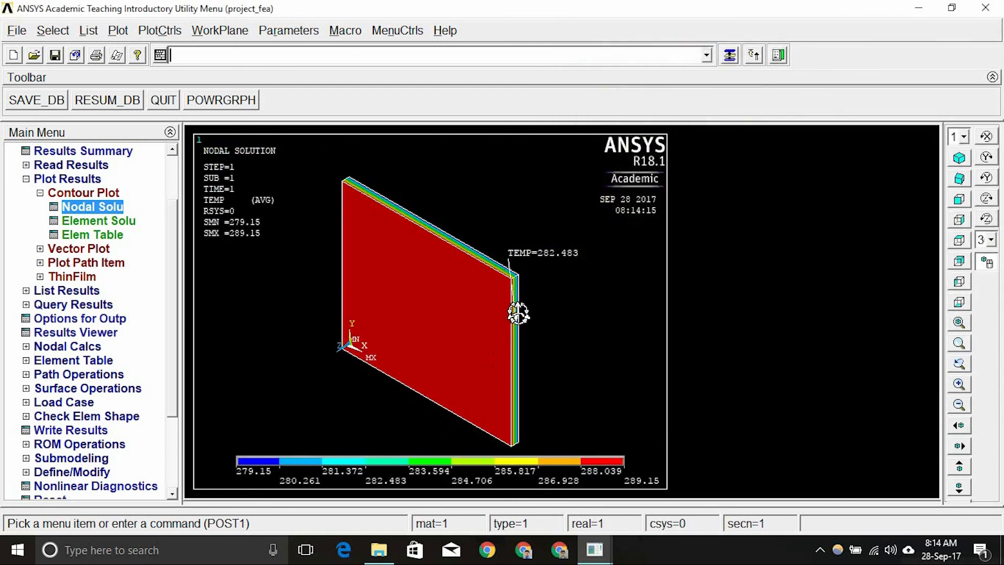
Step: Write the contour plot to a metafile with inverted white and black, saved as new.emf in Pictures
{"action": "left_click", "coordinate": [169, 32]}
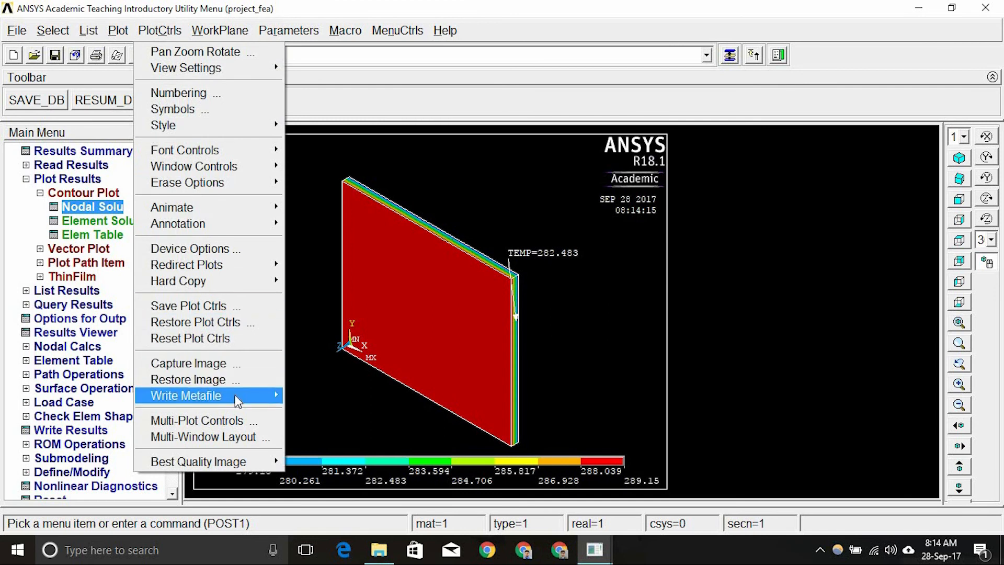
{"action": "mouse_move", "coordinate": [240, 399]}
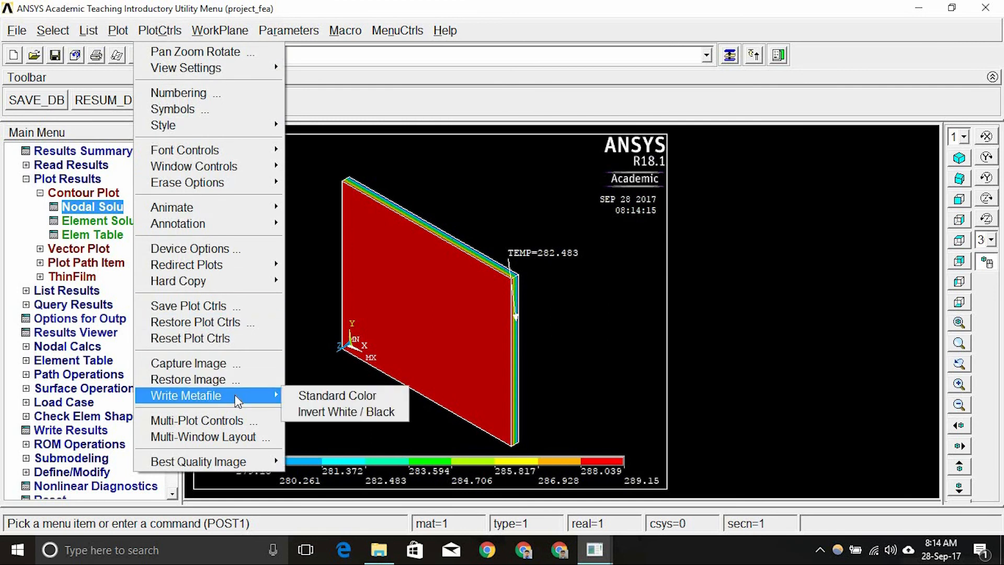
{"action": "left_click", "coordinate": [326, 413]}
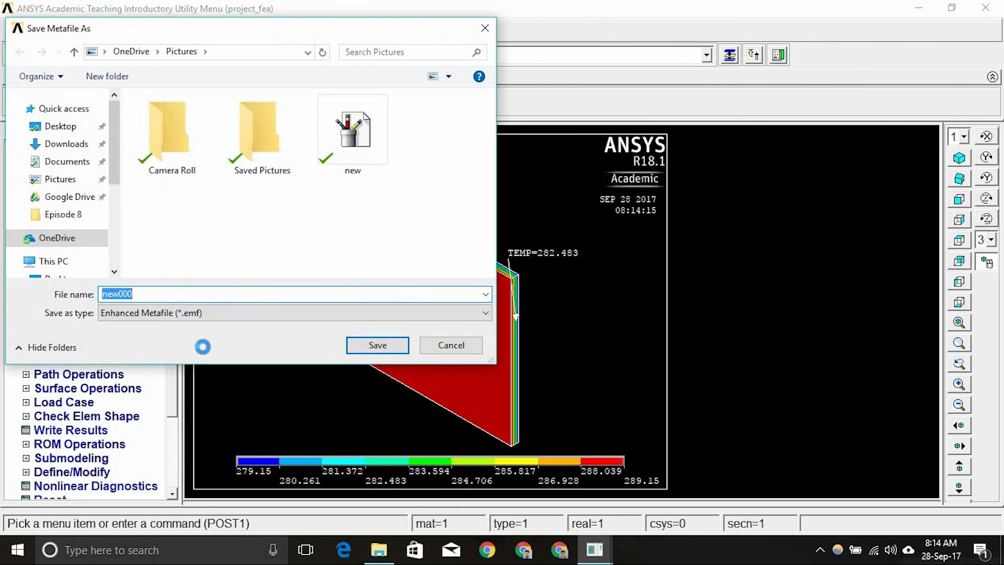
{"action": "type", "text": "new"}
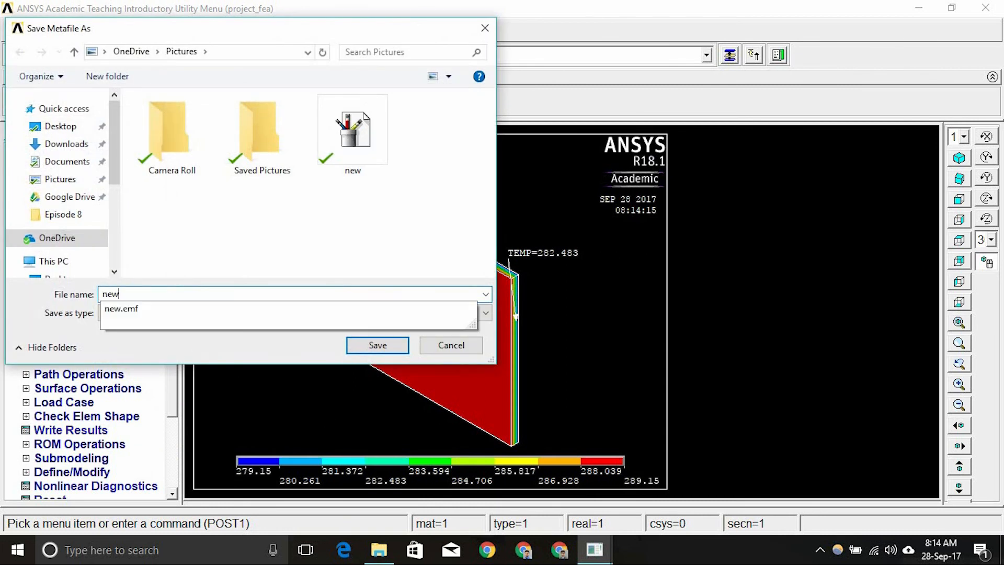
{"action": "key", "text": "Down"}
{"action": "key", "text": "Return"}
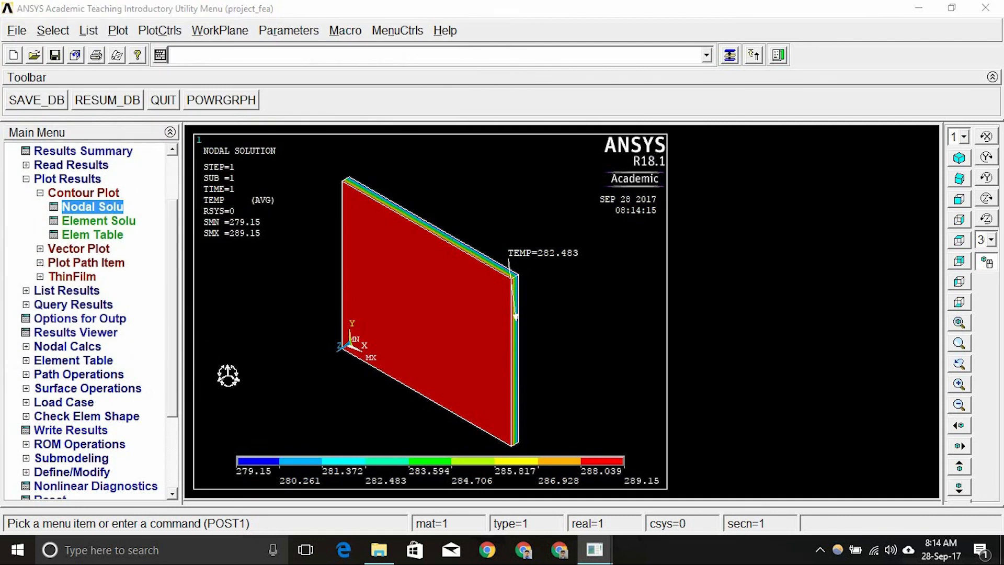
Step: Open the saved image "new" from the Pictures folder in File Explorer, view it maximized in Paint, and return to ANSYS
{"action": "left_click", "coordinate": [504, 204]}
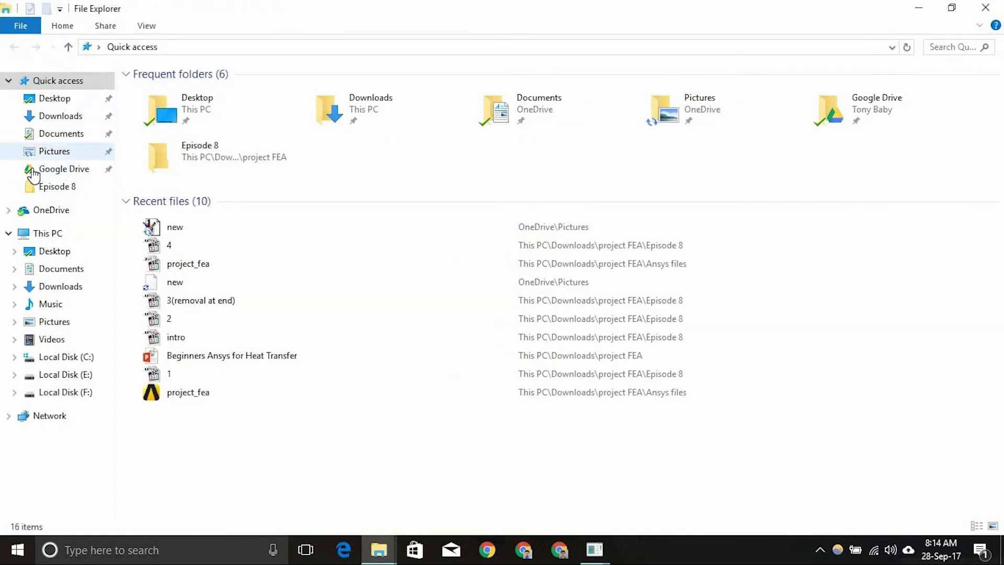
{"action": "left_click", "coordinate": [54, 151]}
{"action": "double_click", "coordinate": [324, 126]}
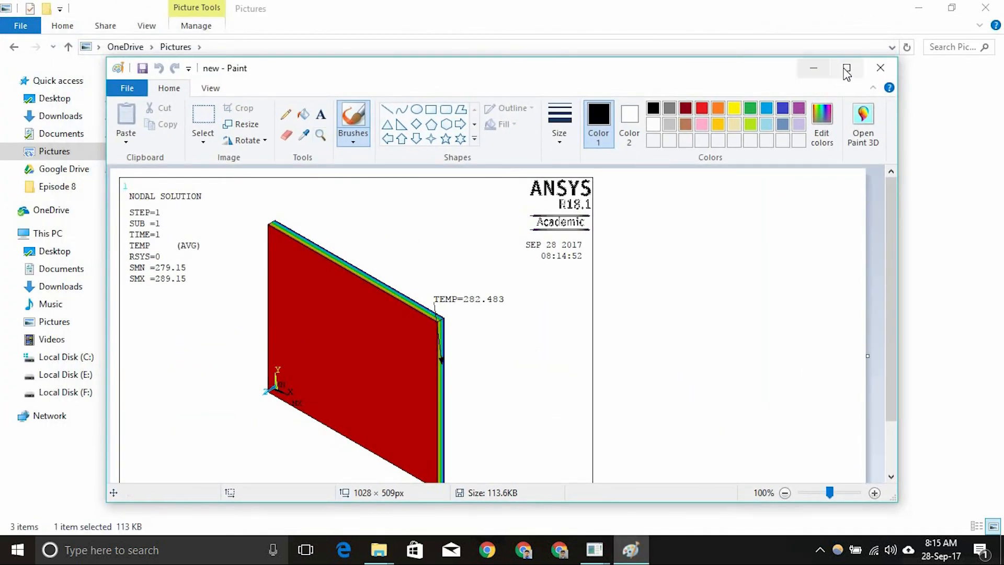
{"action": "left_click", "coordinate": [845, 69]}
{"action": "left_click", "coordinate": [984, 8]}
{"action": "left_click", "coordinate": [590, 549]}
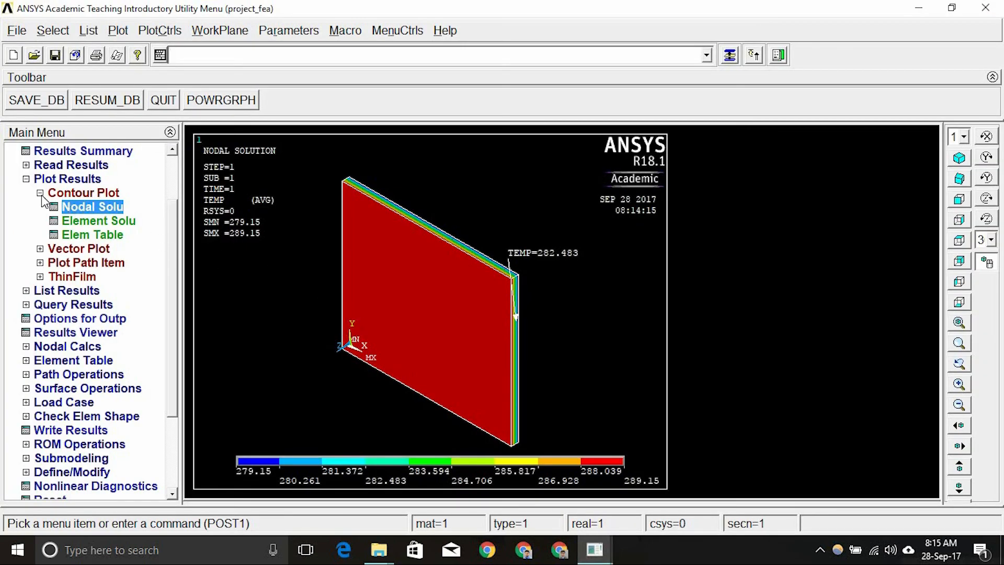
Step: Collapse the plot results options and animate the deformed results for Temperature TEMP with 30 frames and a 0.2-second delay
{"action": "left_click", "coordinate": [40, 194]}
{"action": "left_click", "coordinate": [26, 180]}
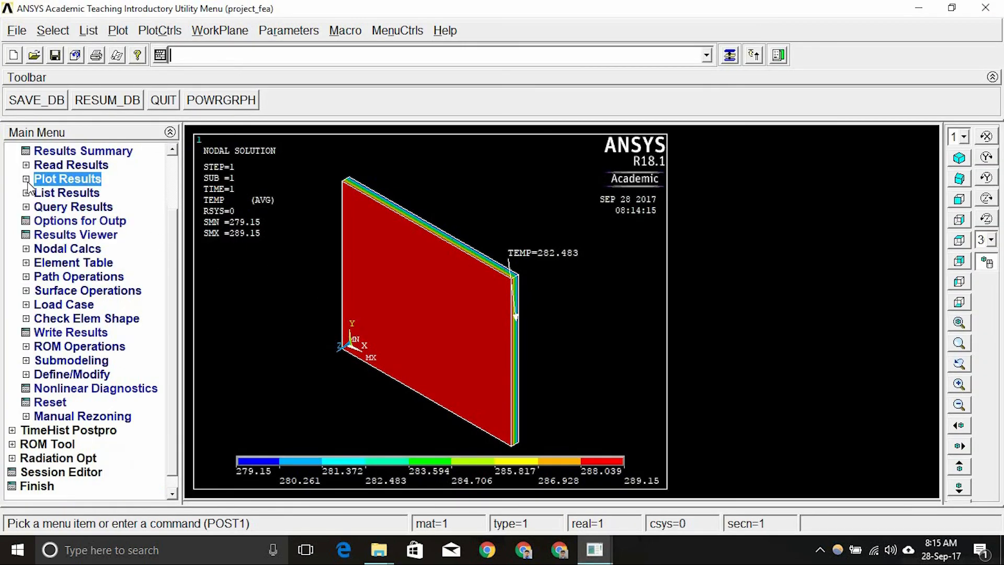
{"action": "left_click", "coordinate": [159, 31]}
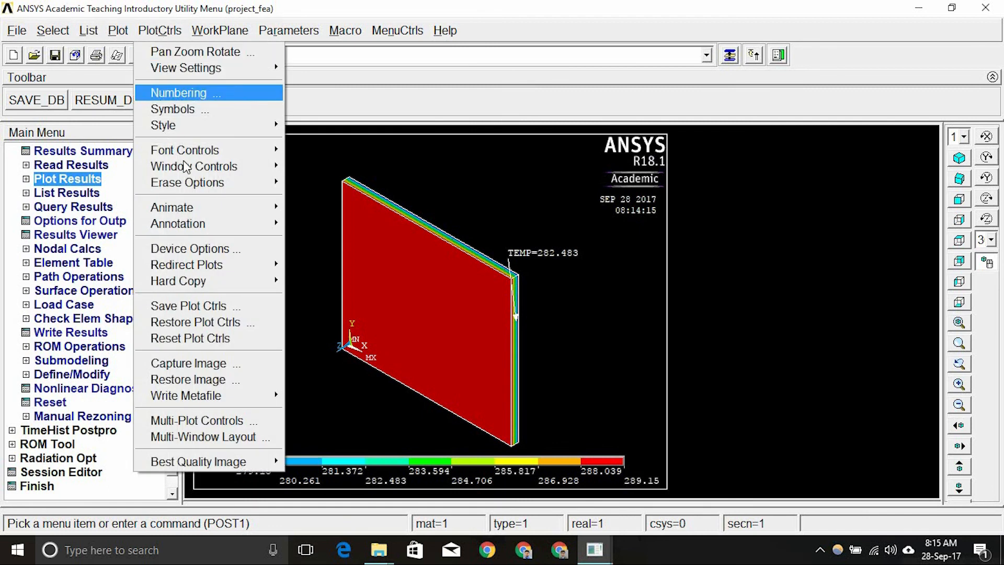
{"action": "mouse_move", "coordinate": [202, 208]}
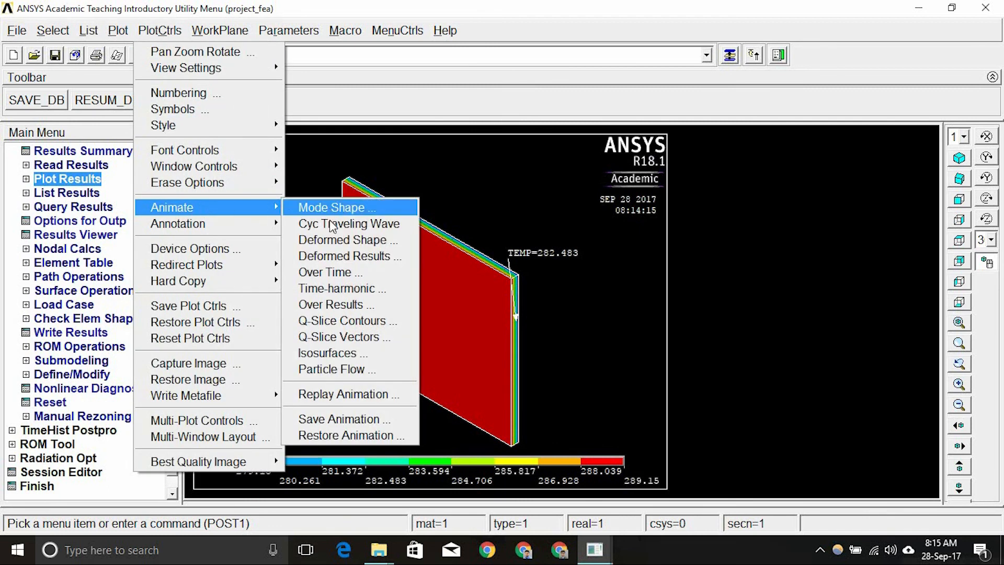
{"action": "left_click", "coordinate": [338, 256]}
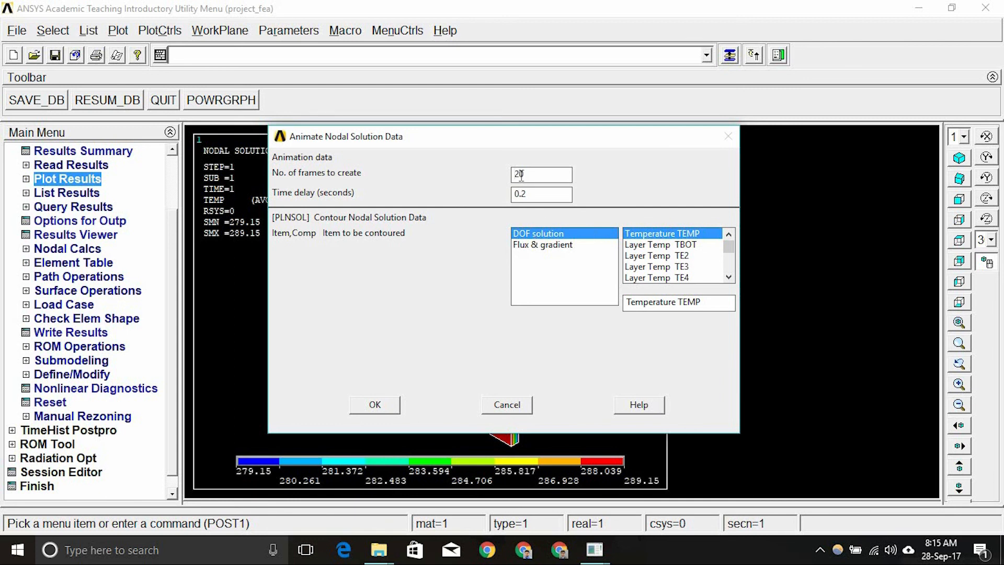
{"action": "left_click_drag", "start_coordinate": [520, 174], "coordinate": [410, 189]}
{"action": "type", "text": "3"}
{"action": "left_click", "coordinate": [379, 404]}
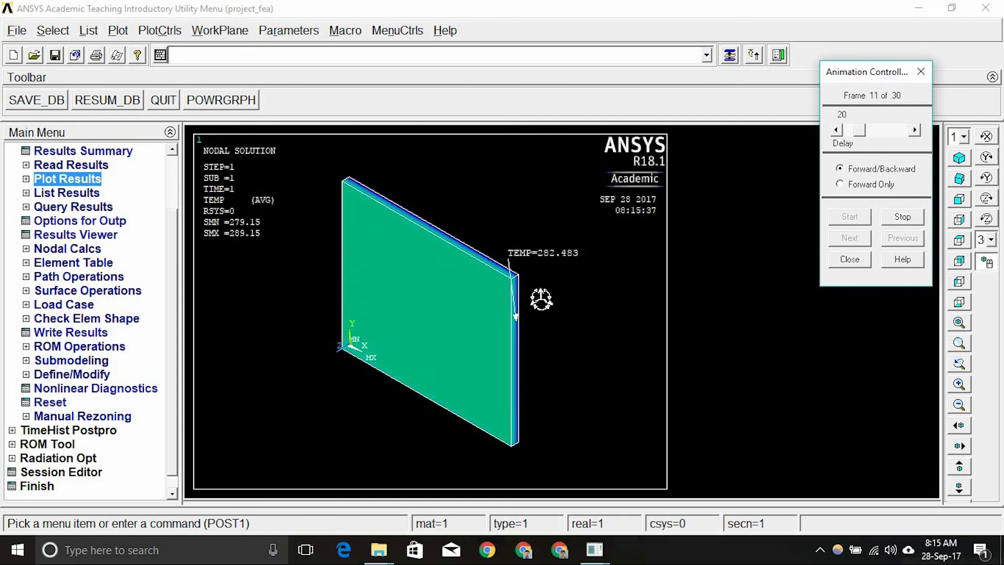
Step: Close the animation controller and open the project_fea AVI video from the Ansys files folder in File Explorer
{"action": "left_click", "coordinate": [920, 72]}
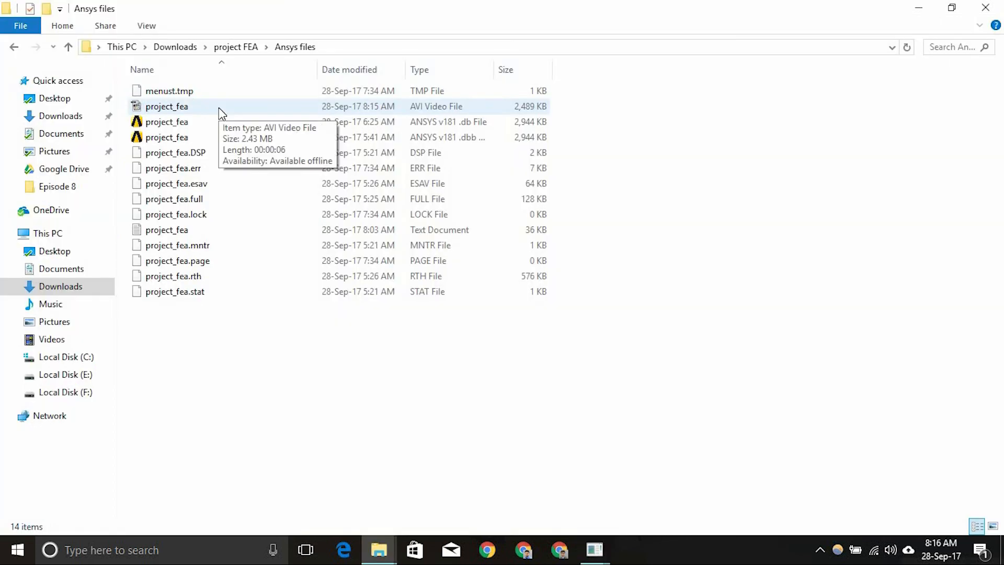
{"action": "double_click", "coordinate": [218, 107]}
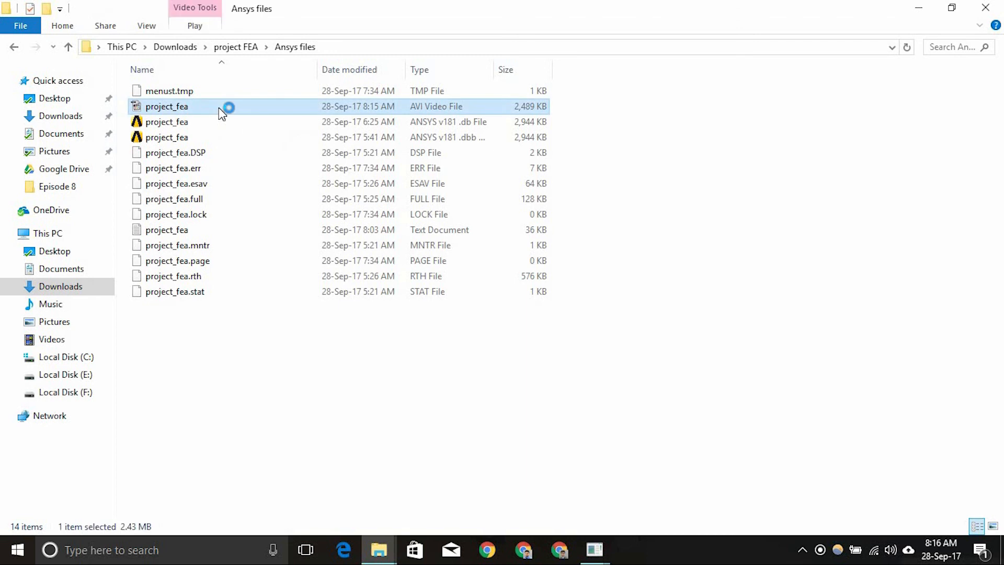